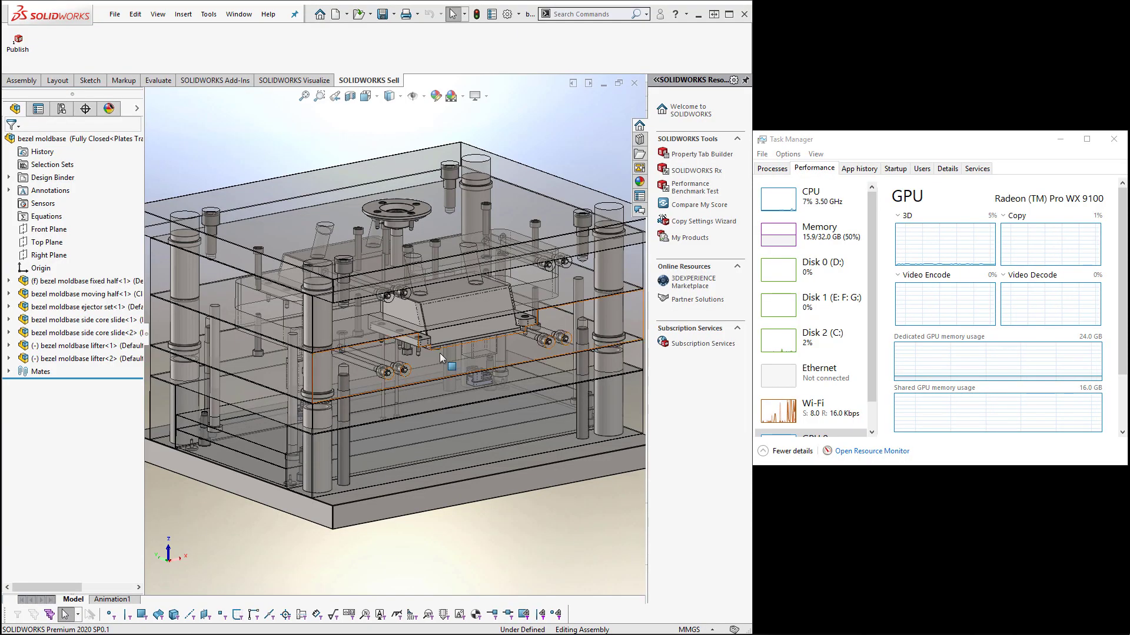
Zoom out on the bezel moldbase assembly and bring up the Evaluate tools
{"action": "scroll", "coordinate": [439, 353], "scroll_direction": "up", "scroll_amount": 5}
{"action": "scroll", "coordinate": [426, 366], "scroll_direction": "down", "scroll_amount": 3}
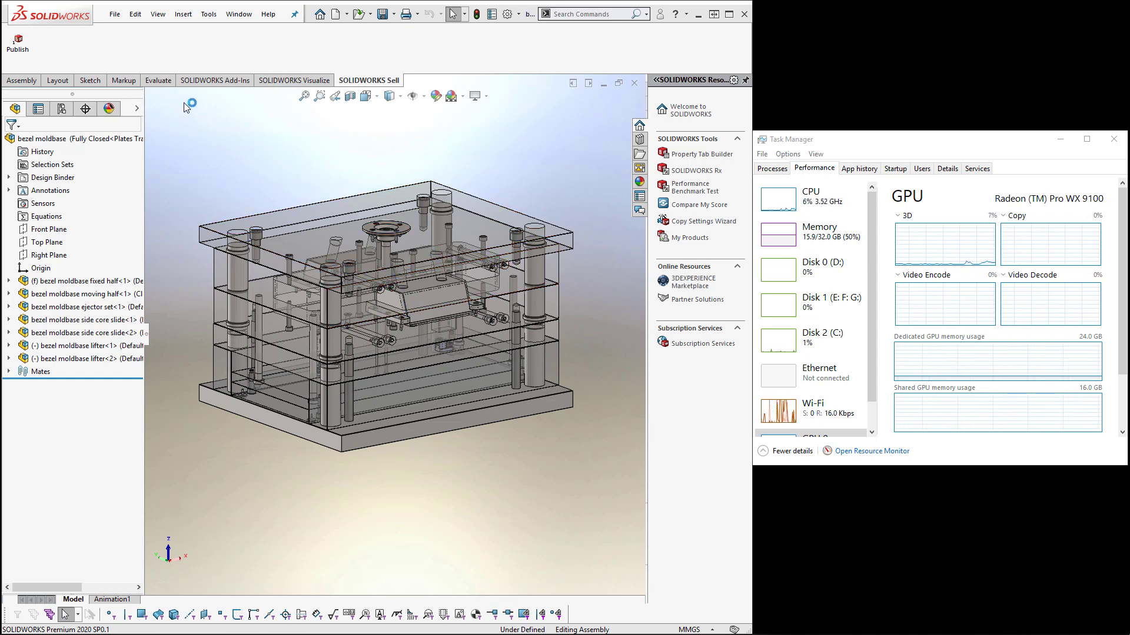
{"action": "left_click", "coordinate": [159, 81]}
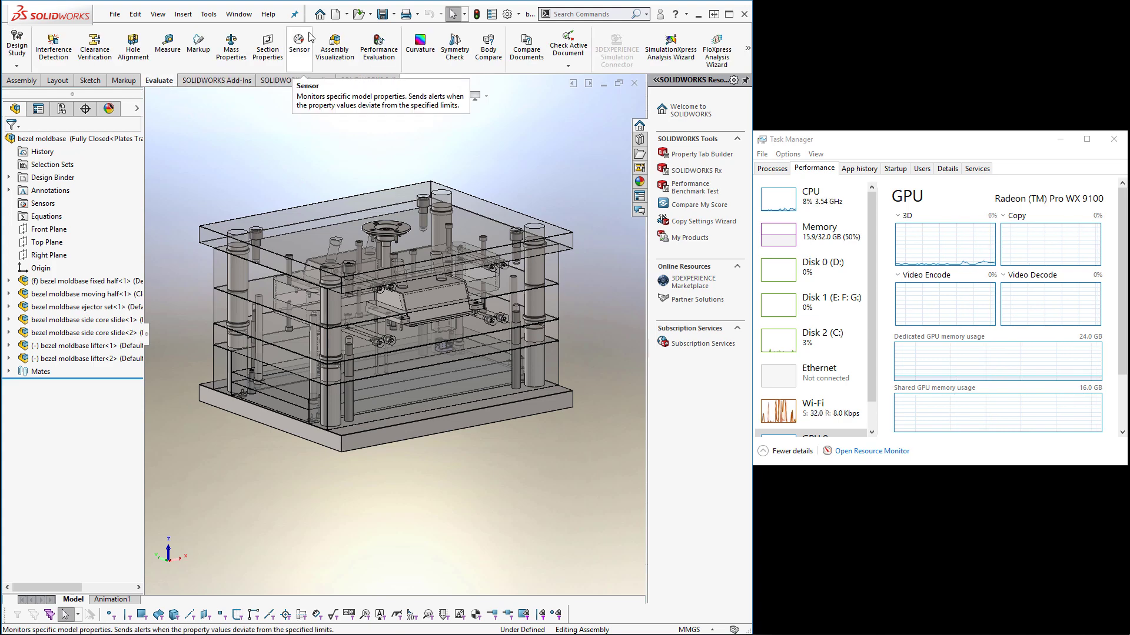
Open Assembly Visualization, widen its list, and set the column property to Graphics-Triangles
{"action": "left_click", "coordinate": [324, 41]}
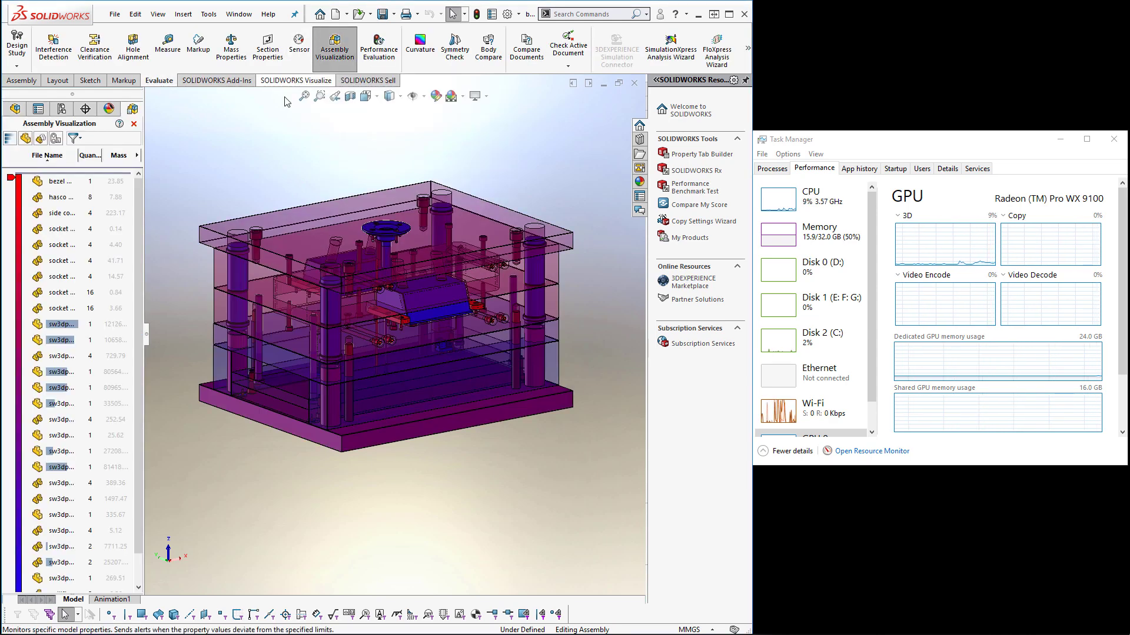
{"action": "left_click_drag", "start_coordinate": [147, 340], "coordinate": [236, 331]}
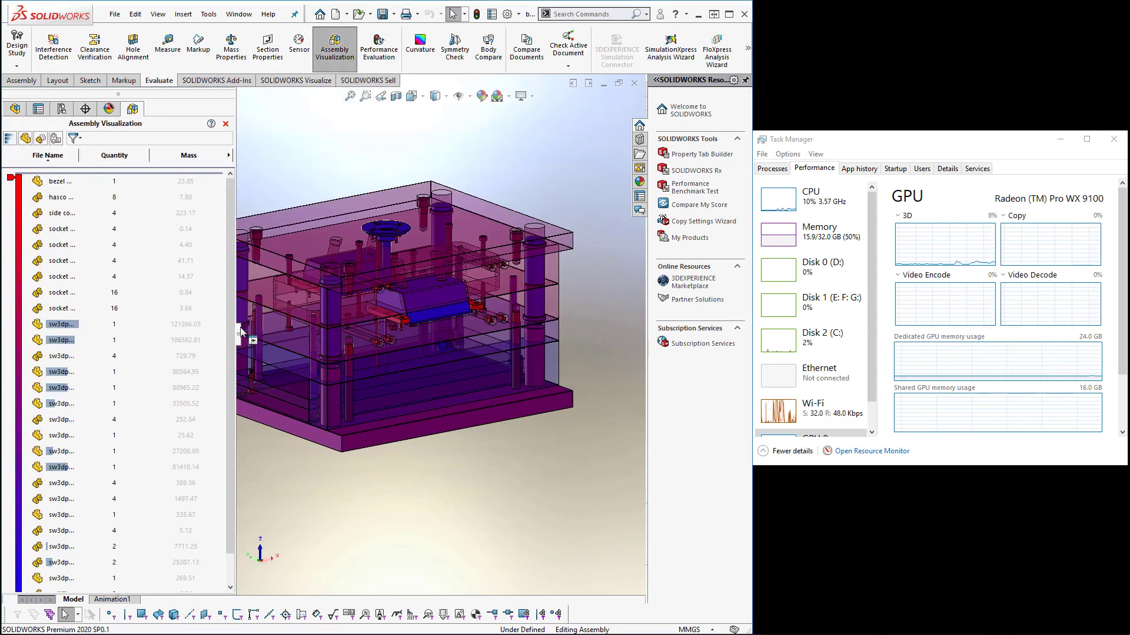
{"action": "left_click", "coordinate": [229, 155]}
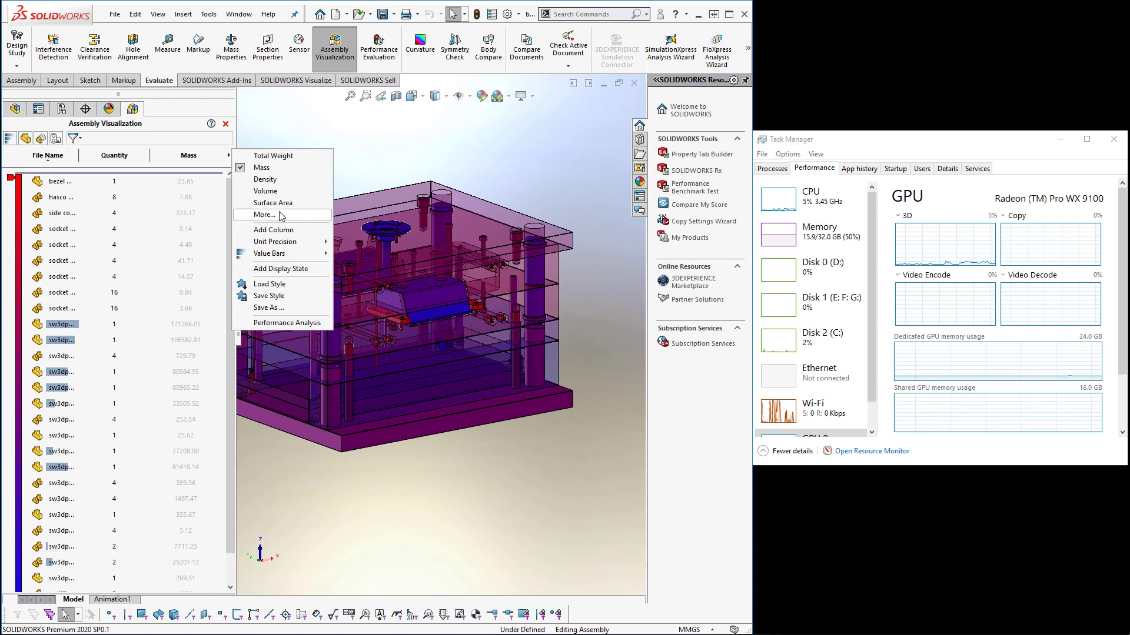
{"action": "left_click", "coordinate": [305, 227]}
{"action": "left_click", "coordinate": [412, 286]}
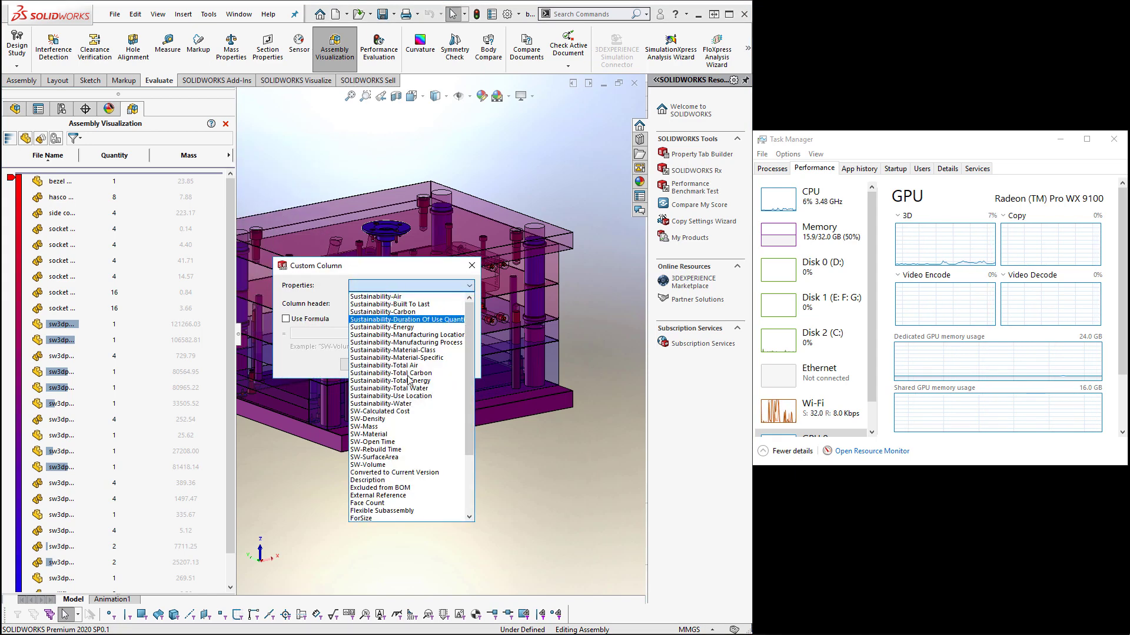
{"action": "scroll", "coordinate": [387, 423], "scroll_direction": "up", "scroll_amount": 5}
{"action": "left_click", "coordinate": [402, 449]}
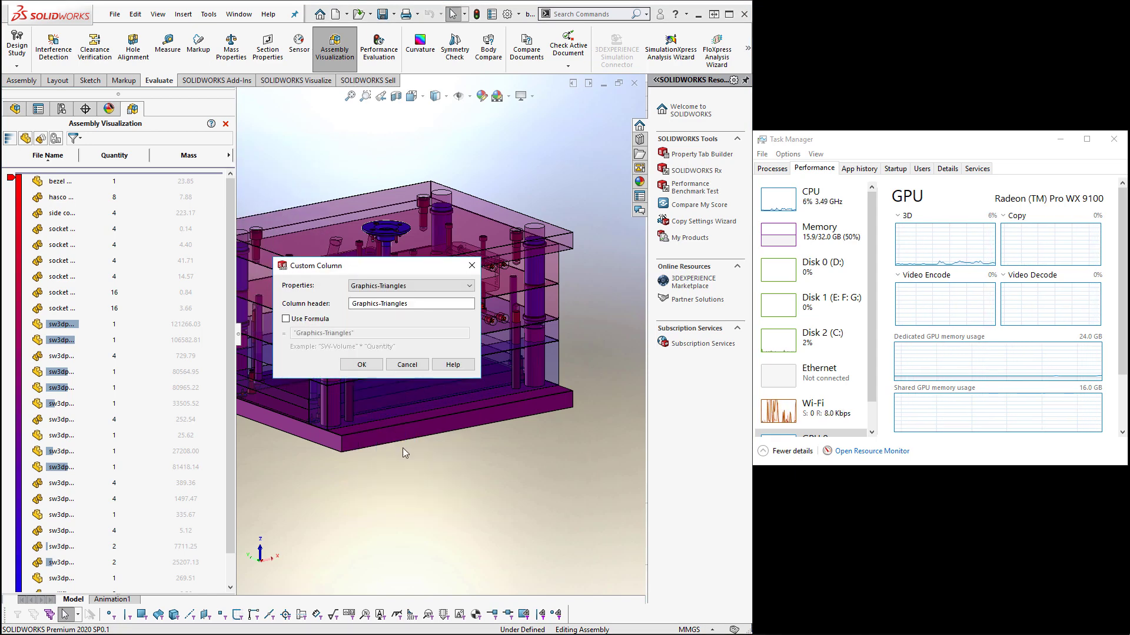
{"action": "left_click", "coordinate": [361, 366]}
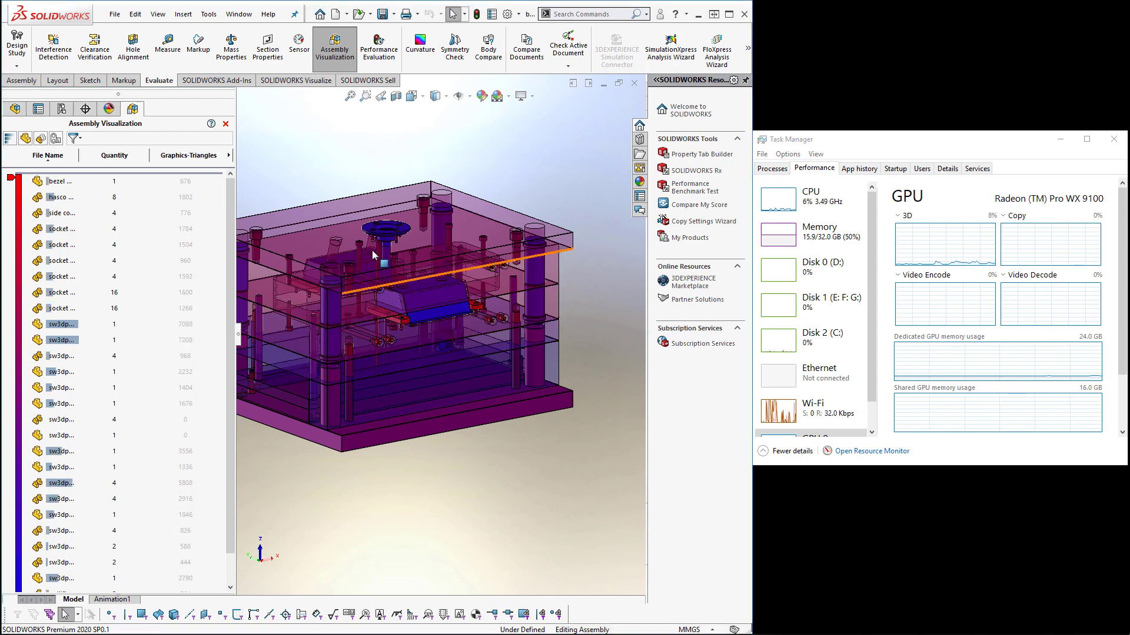
Sort the components by Graphics-Triangles, highest count first
{"action": "scroll", "coordinate": [357, 226], "scroll_direction": "up", "scroll_amount": 2}
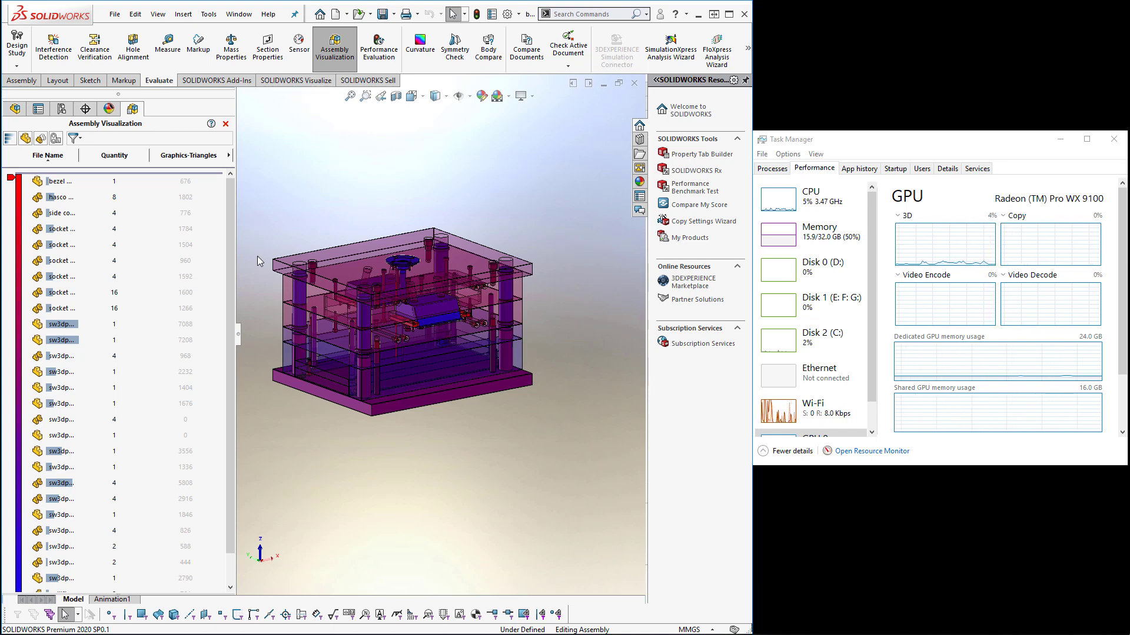
{"action": "left_click", "coordinate": [205, 162]}
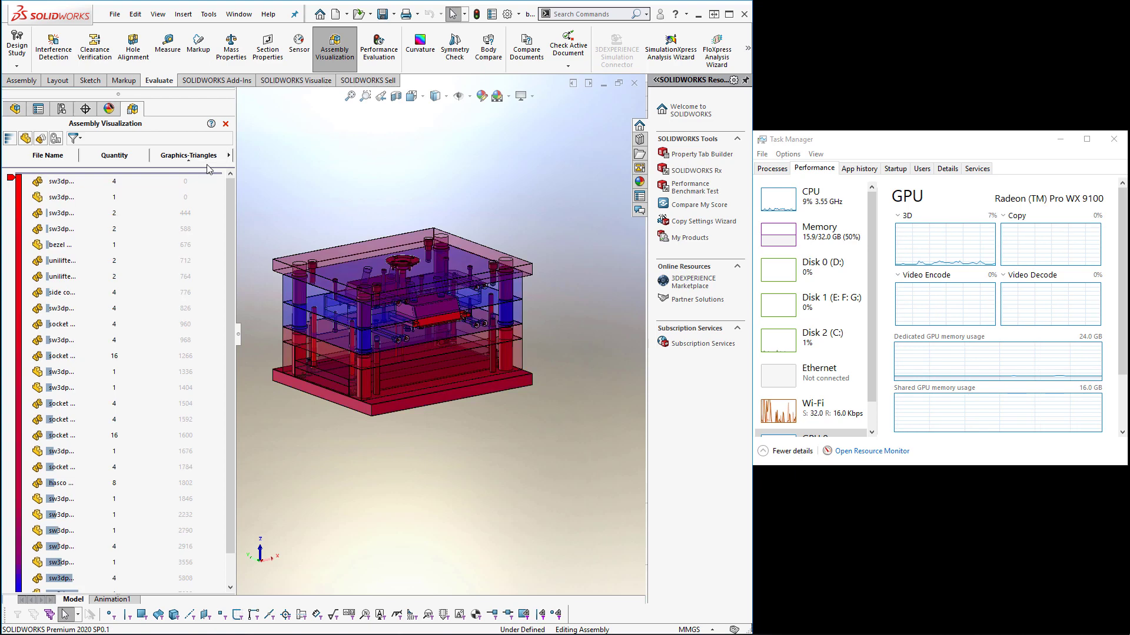
{"action": "left_click", "coordinate": [206, 157]}
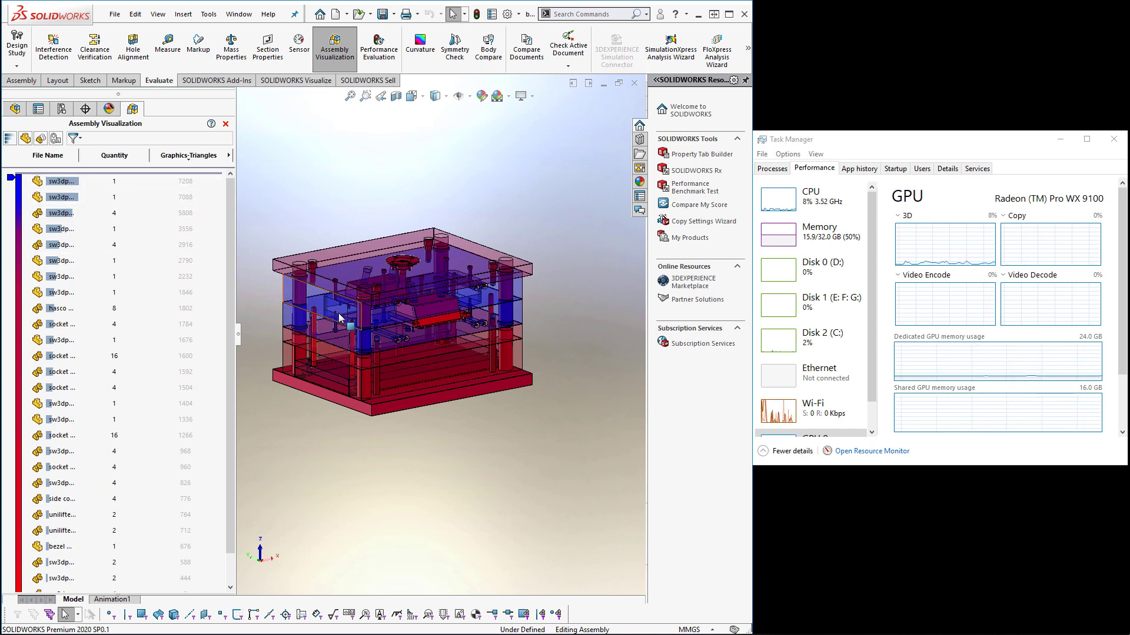
{"action": "left_click", "coordinate": [377, 52]}
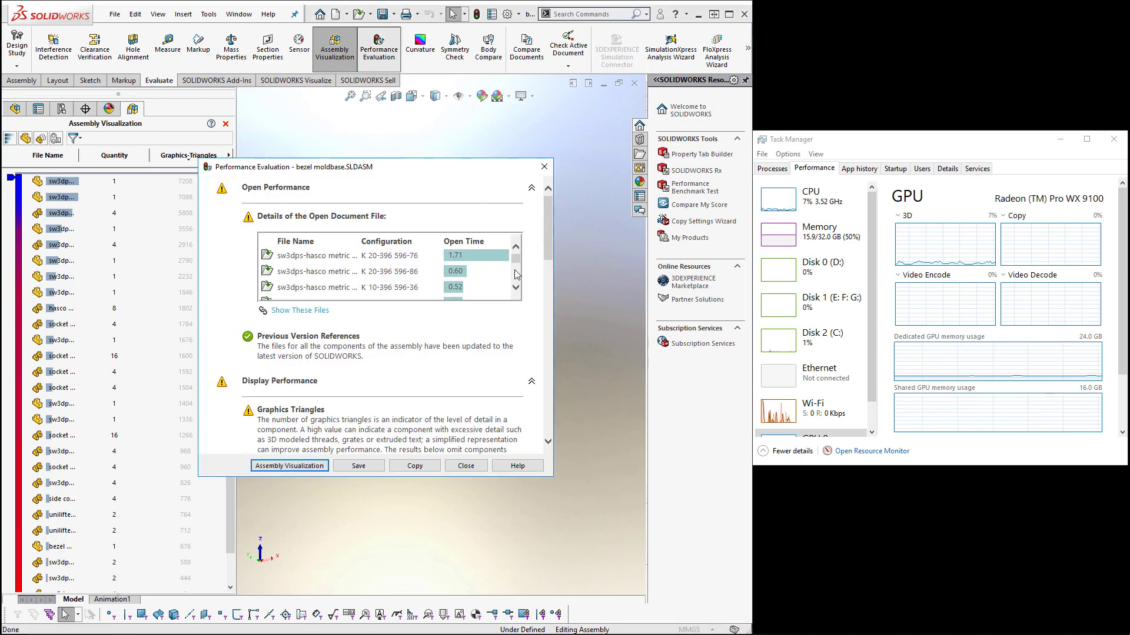
{"action": "left_click_drag", "start_coordinate": [548, 238], "coordinate": [550, 314]}
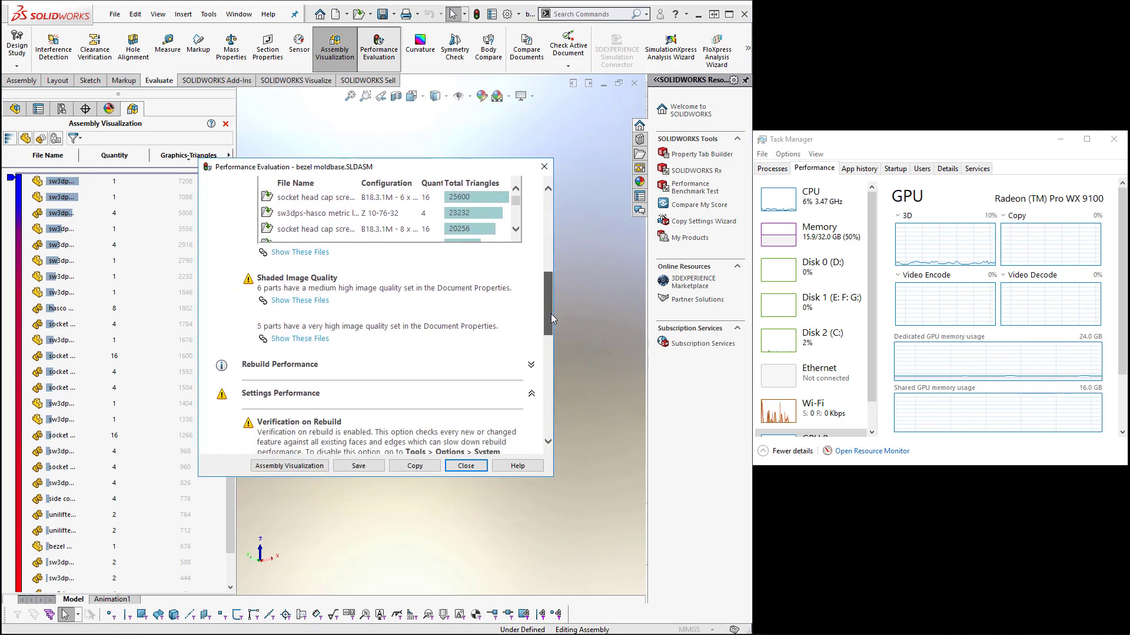
{"action": "left_click_drag", "start_coordinate": [551, 314], "coordinate": [558, 380]}
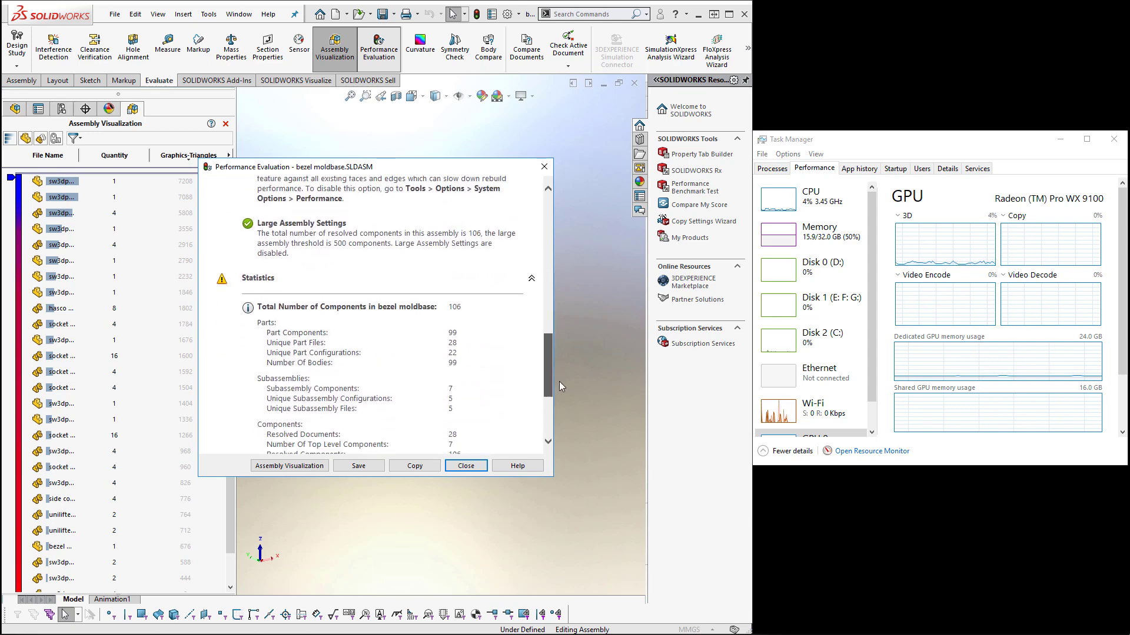
{"action": "left_click_drag", "start_coordinate": [450, 260], "coordinate": [464, 259]}
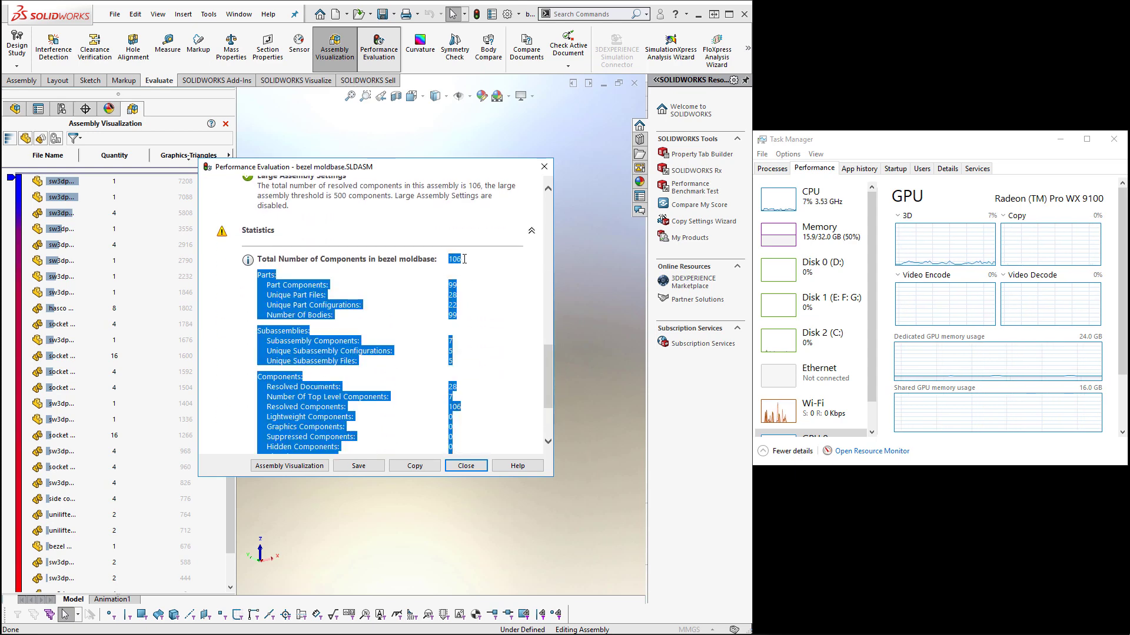
{"action": "left_click", "coordinate": [486, 271]}
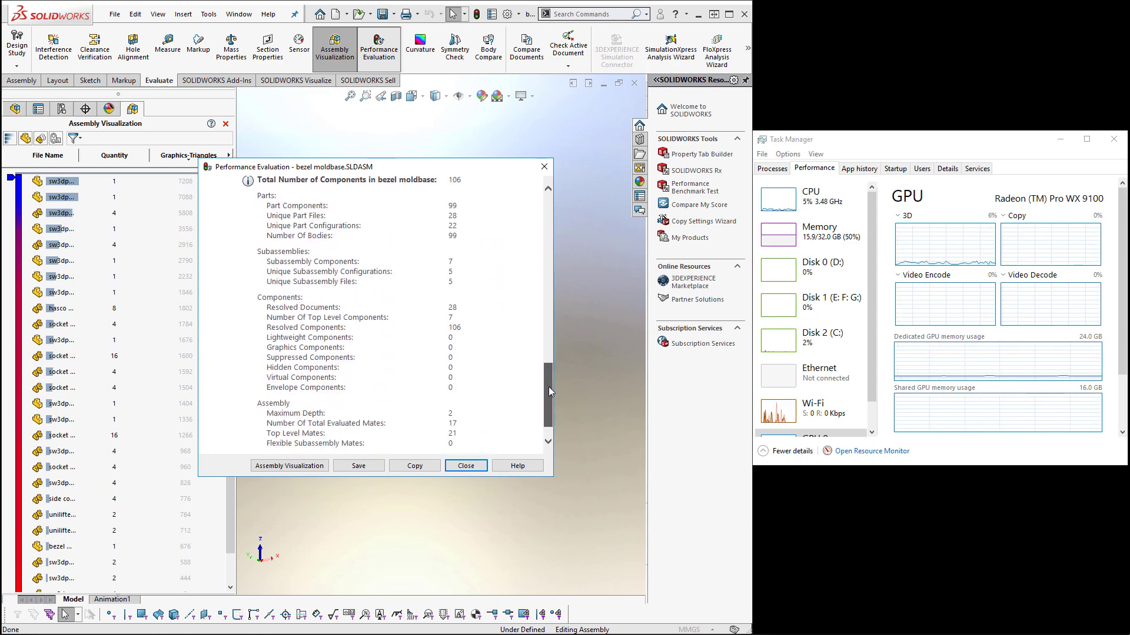
{"action": "left_click_drag", "start_coordinate": [546, 373], "coordinate": [552, 392]}
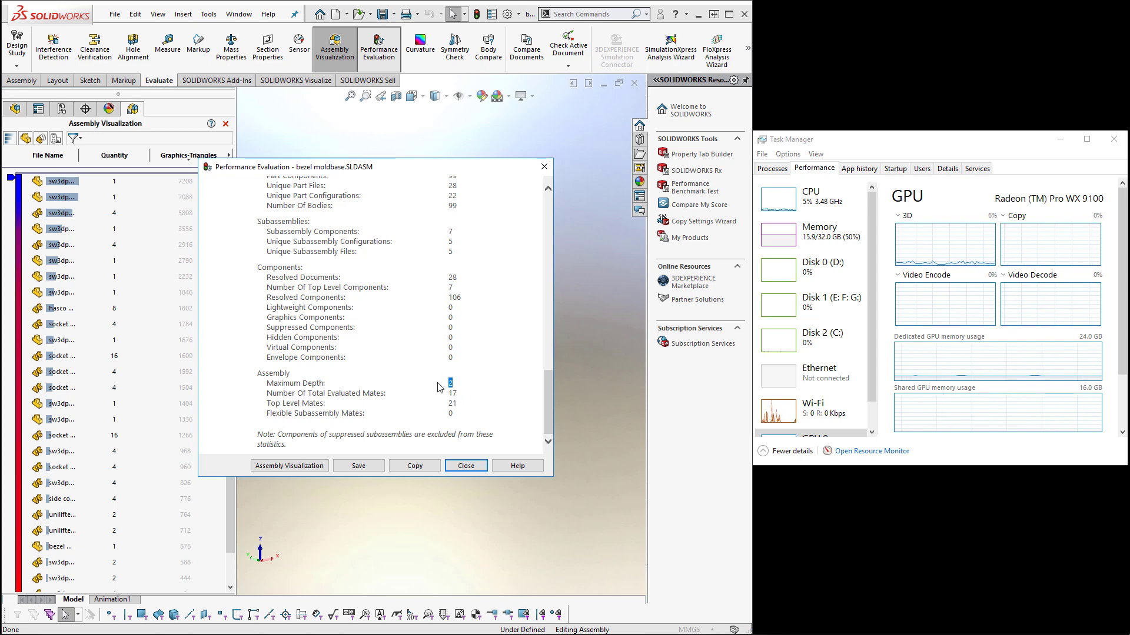
{"action": "left_click", "coordinate": [543, 168]}
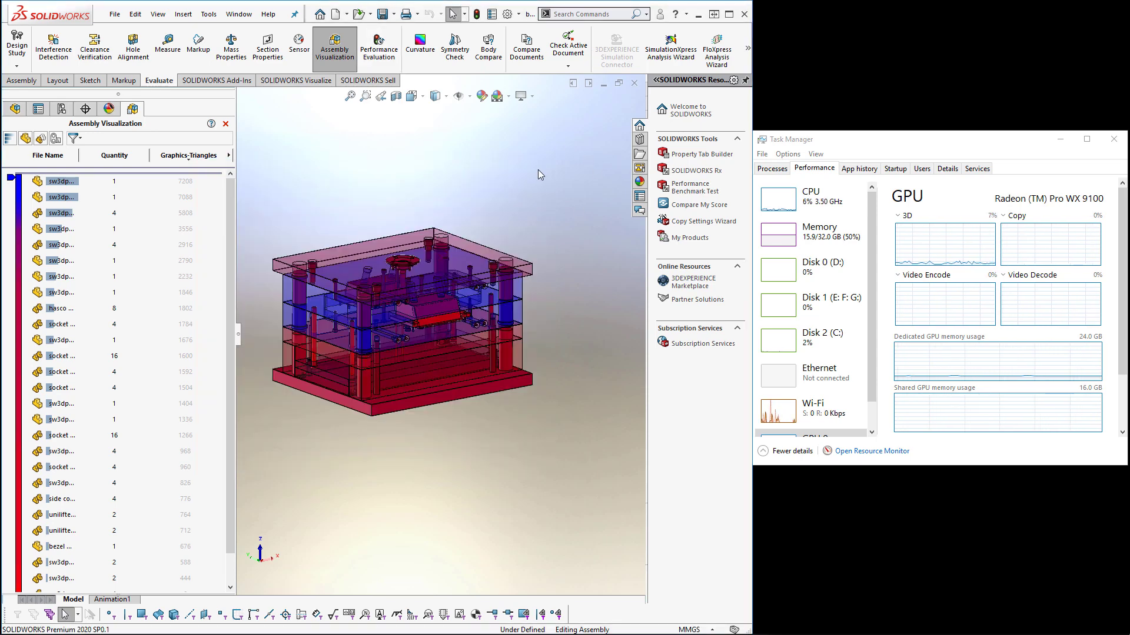
Exit Assembly Visualization to restore normal moldbase colours and spin the model around
{"action": "left_click", "coordinate": [226, 125]}
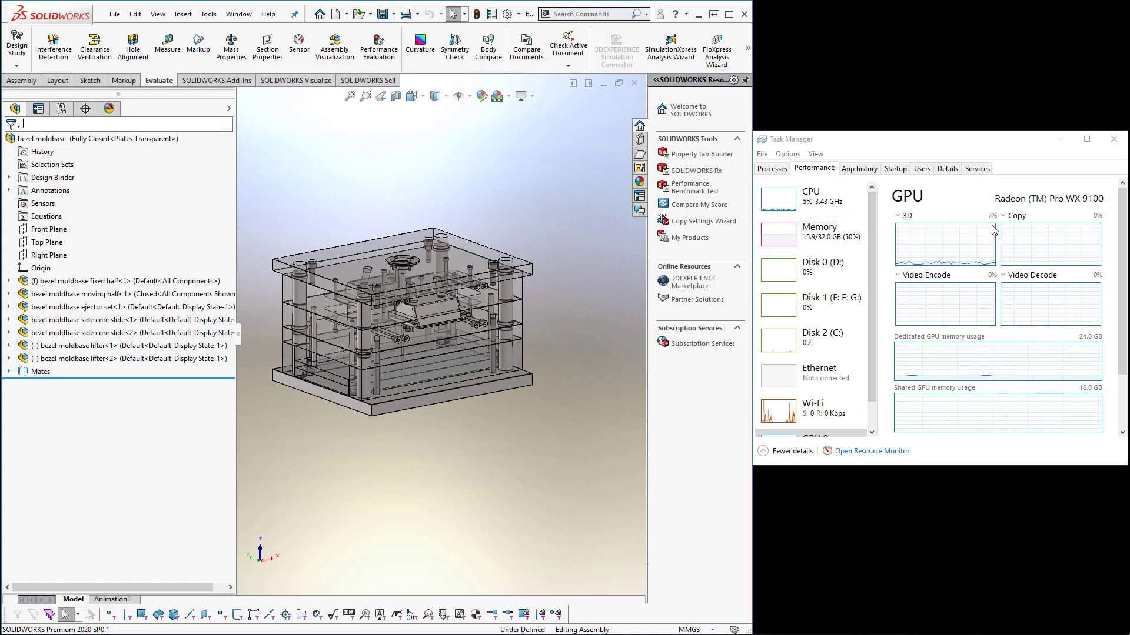
{"action": "key", "text": "Left"}
{"action": "key", "text": "Left"}
{"action": "key", "text": "Left"}
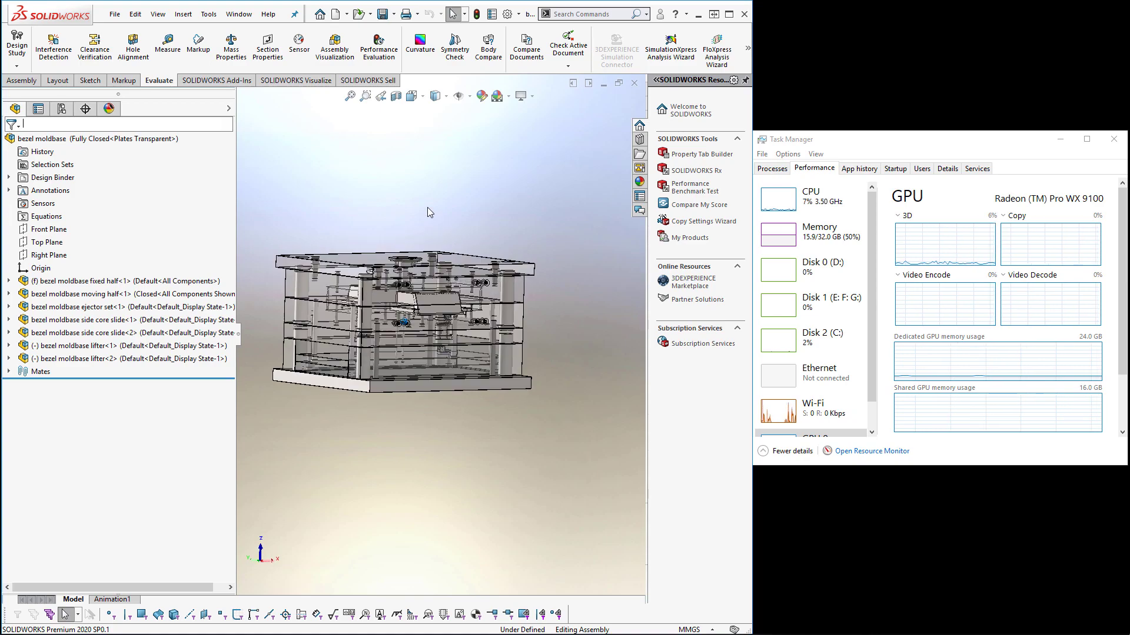
{"action": "key", "text": "Left"}
{"action": "key", "text": "Left"}
{"action": "key", "text": "Left"}
{"action": "key", "text": "Left"}
{"action": "key", "text": "Left"}
{"action": "key", "text": "Left"}
{"action": "key", "text": "Left"}
{"action": "key", "text": "Left"}
{"action": "key", "text": "Left"}
{"action": "key", "text": "Left"}
{"action": "key", "text": "Left"}
{"action": "key", "text": "Left"}
{"action": "key", "text": "Left"}
{"action": "key", "text": "Left"}
{"action": "key", "text": "Left"}
{"action": "key", "text": "Left"}
{"action": "key", "text": "Left"}
{"action": "key", "text": "Left"}
{"action": "key", "text": "Left"}
{"action": "key", "text": "Left"}
{"action": "key", "text": "Left"}
{"action": "key", "text": "Left"}
{"action": "key", "text": "Left"}
{"action": "key", "text": "Left"}
{"action": "key", "text": "Left"}
{"action": "key", "text": "Left"}
{"action": "key", "text": "Left"}
{"action": "key", "text": "Left"}
{"action": "key", "text": "Left"}
{"action": "key", "text": "Left"}
{"action": "key", "text": "Left"}
{"action": "key", "text": "Left"}
{"action": "key", "text": "Left"}
{"action": "key", "text": "Left"}
{"action": "key", "text": "Left"}
{"action": "key", "text": "Left"}
{"action": "key", "text": "Left"}
{"action": "key", "text": "Left"}
{"action": "key", "text": "Left"}
{"action": "key", "text": "Left"}
{"action": "key", "text": "Left"}
{"action": "key", "text": "Left"}
{"action": "key", "text": "Left"}
{"action": "key", "text": "Left"}
{"action": "key", "text": "Left"}
{"action": "key", "text": "Up"}
{"action": "key", "text": "Up"}
Tilt the moldbase upright, snap to the Ctrl+7 view, and show the Open Documents switcher
{"action": "key", "text": "Up"}
{"action": "key", "text": "Up"}
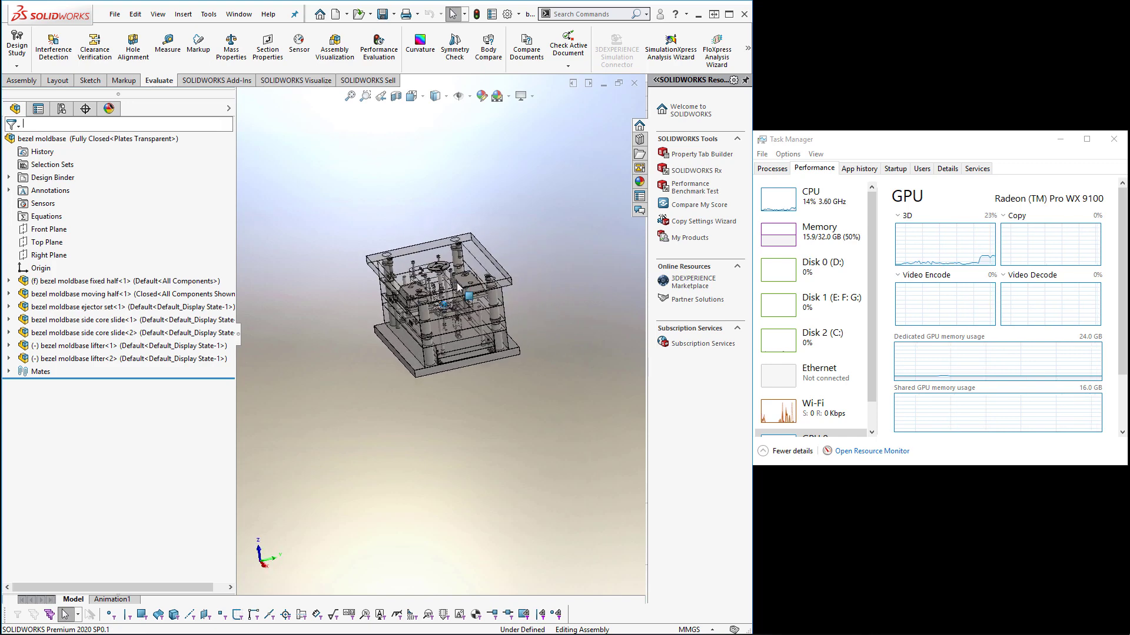
{"action": "key", "text": "Up"}
{"action": "scroll", "coordinate": [448, 288], "scroll_direction": "down", "scroll_amount": 2}
{"action": "key", "text": "Up"}
{"action": "key", "text": "Up"}
{"action": "scroll", "coordinate": [462, 311], "scroll_direction": "down", "scroll_amount": 2}
{"action": "key", "text": "Up"}
{"action": "key", "text": "Up"}
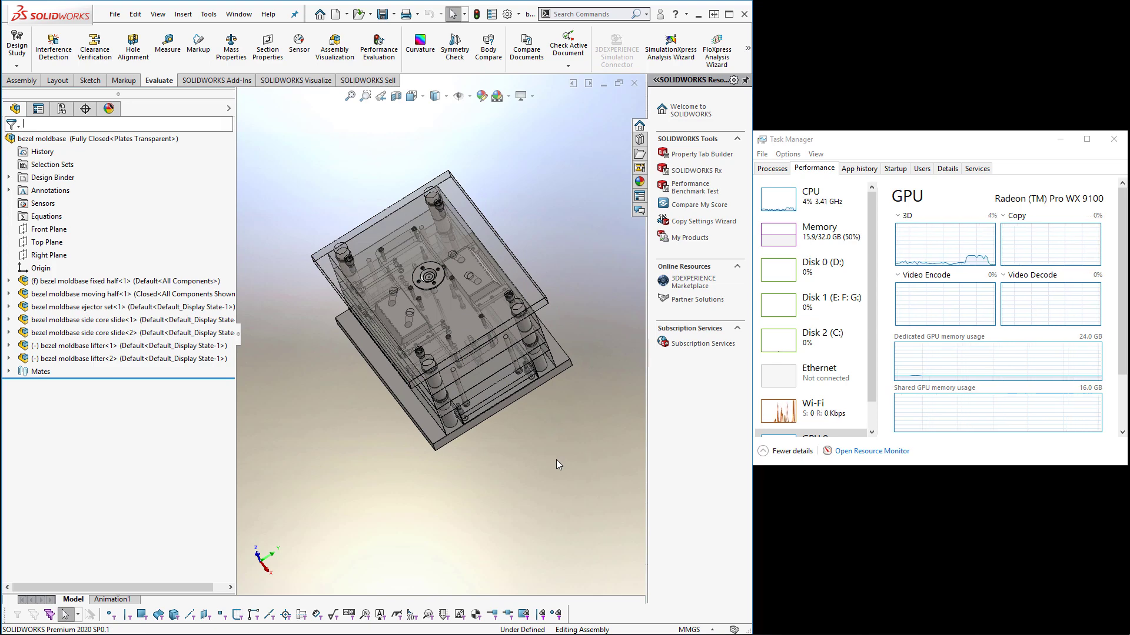
{"action": "key", "text": "ctrl+7"}
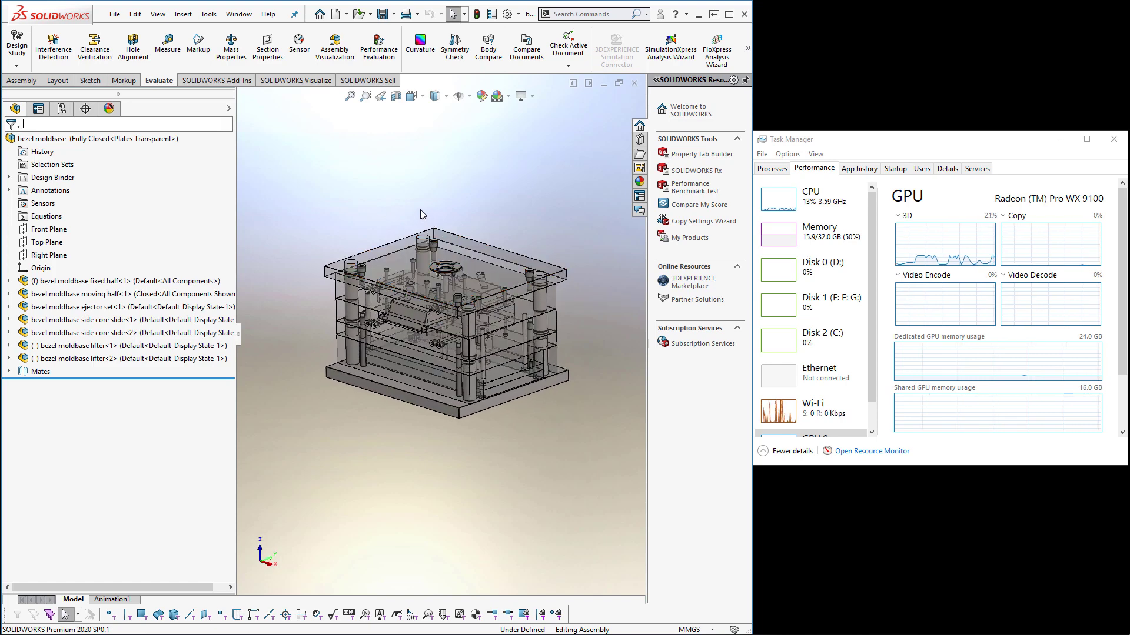
{"action": "key", "text": "ctrl+Tab"}
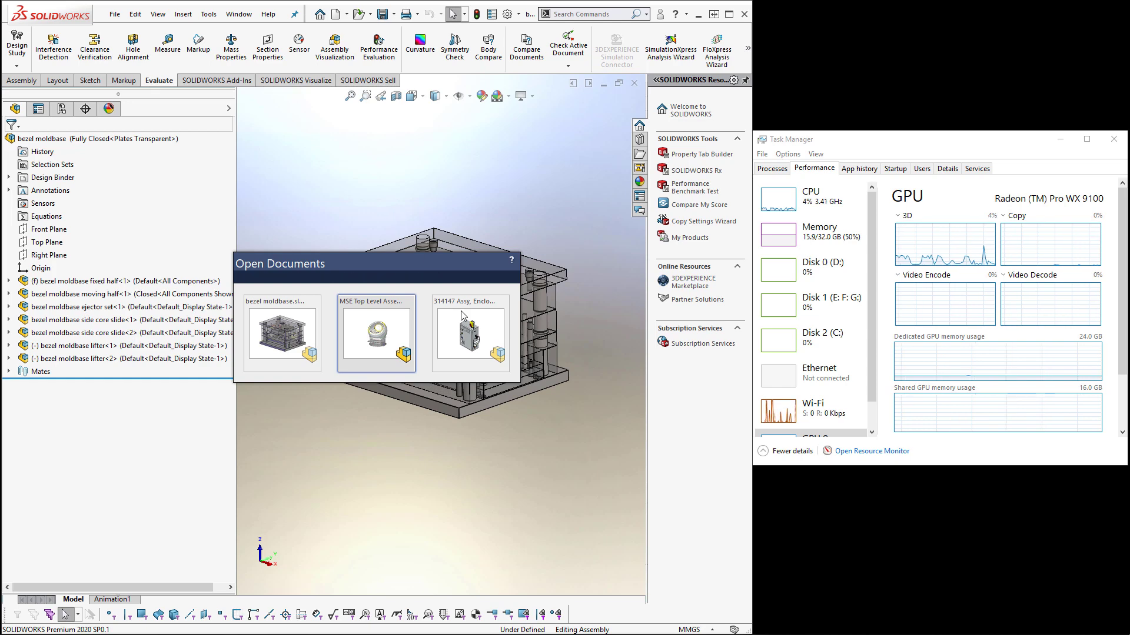
Switch to the 314147 enclosure, turn it toward the front, and hide its door
{"action": "left_click", "coordinate": [471, 337]}
{"action": "scroll", "coordinate": [323, 378], "scroll_direction": "down", "scroll_amount": 2}
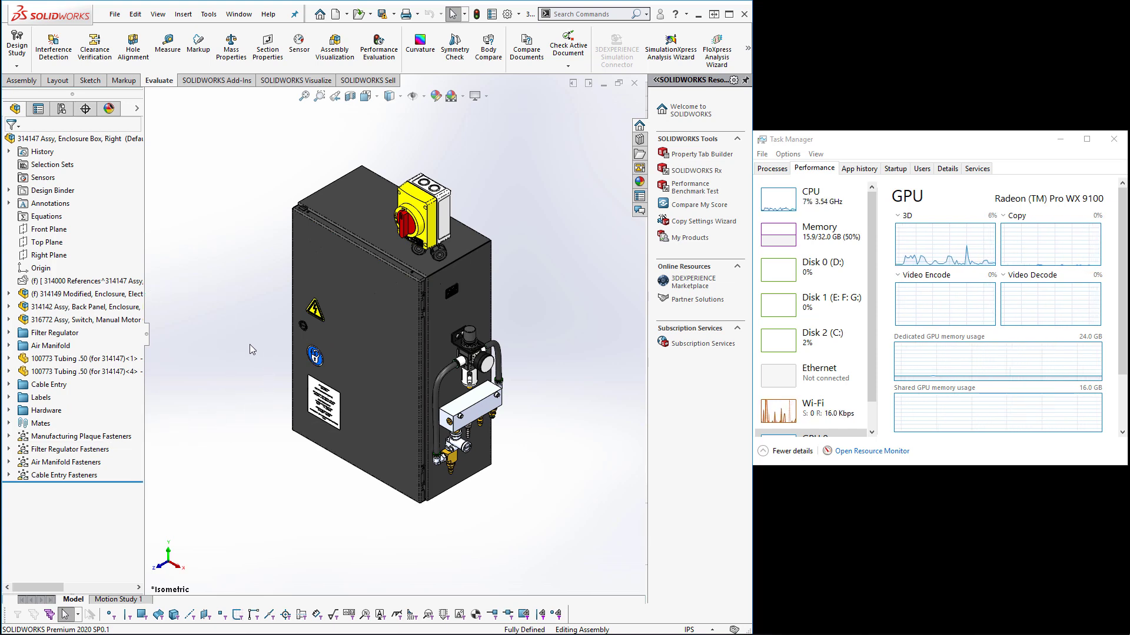
{"action": "key", "text": "Right"}
{"action": "key", "text": "Right"}
{"action": "key", "text": "Right"}
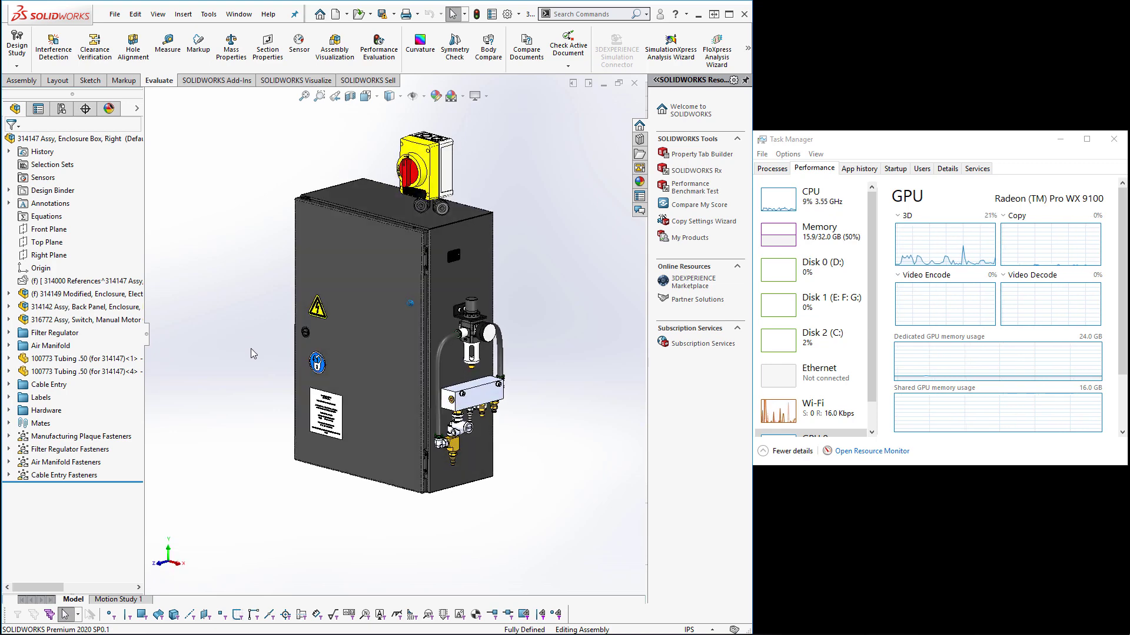
{"action": "key", "text": "Right"}
{"action": "key", "text": "Right"}
{"action": "key", "text": "Right"}
{"action": "key", "text": "Right"}
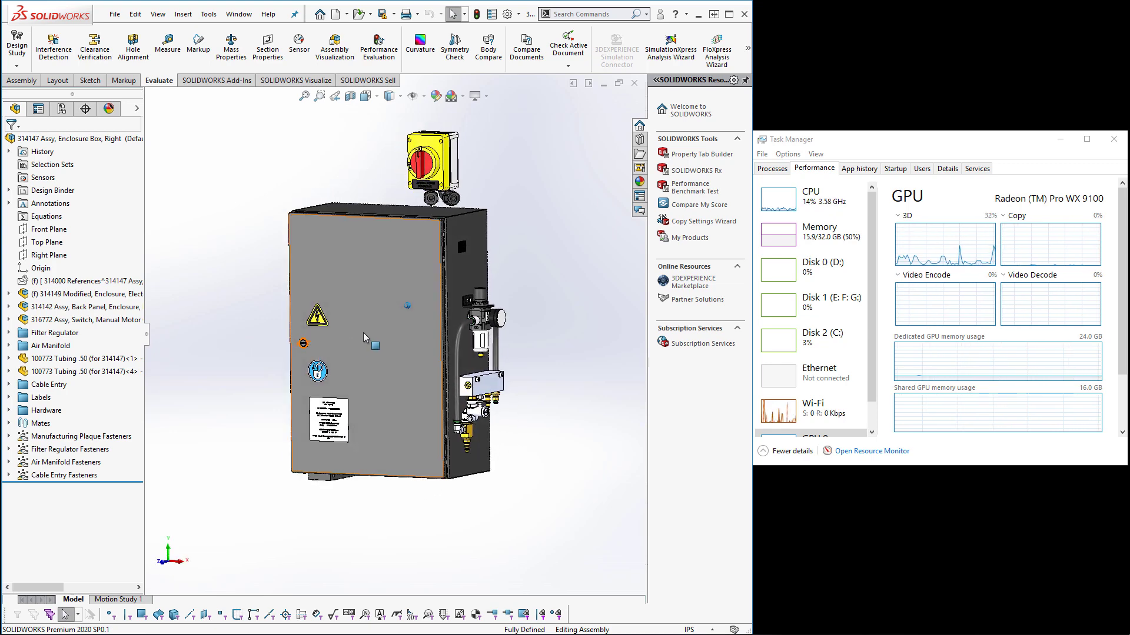
{"action": "left_click", "coordinate": [365, 337]}
{"action": "key", "text": "Tab"}
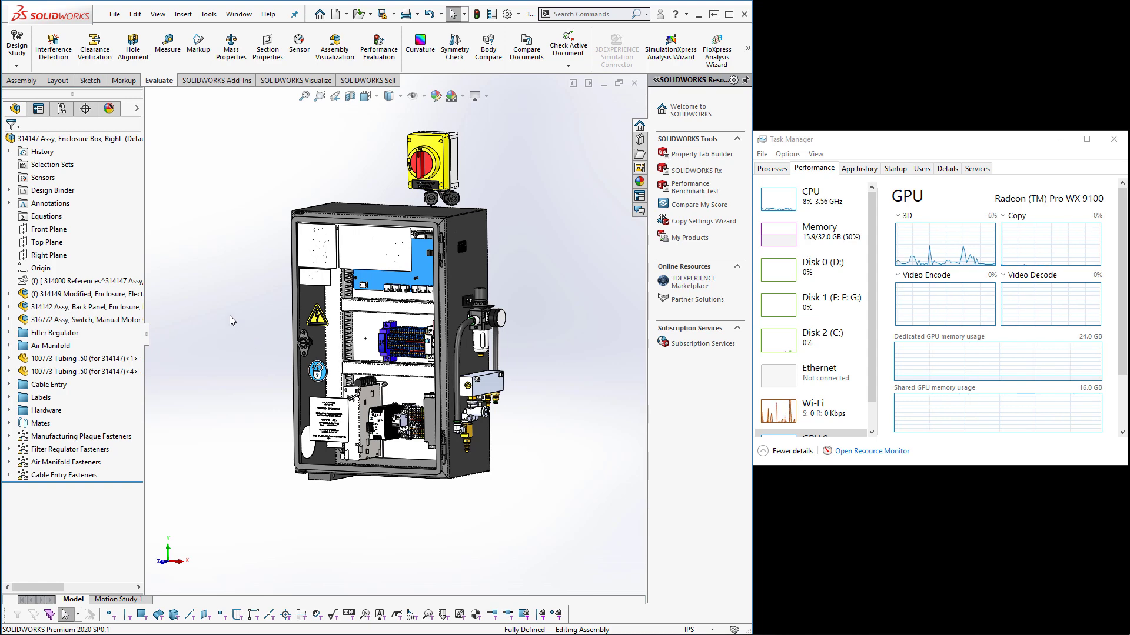
Show the enclosure in Assembly Visualization with a Graphics-Triangles column replacing Mass
{"action": "left_click", "coordinate": [344, 49]}
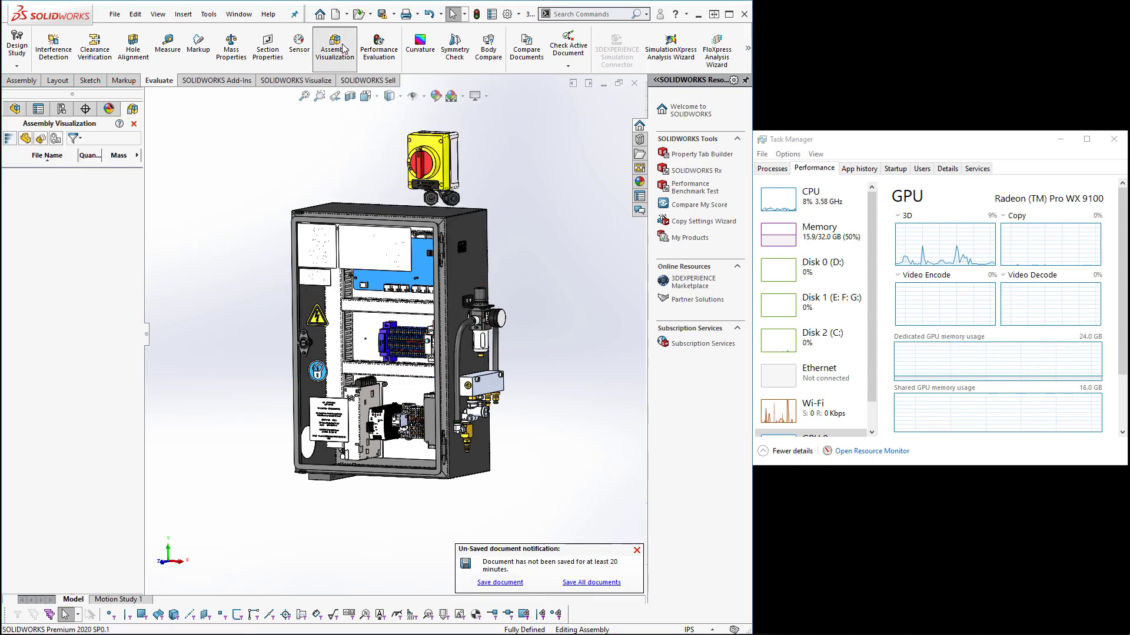
{"action": "left_click_drag", "start_coordinate": [149, 337], "coordinate": [233, 336]}
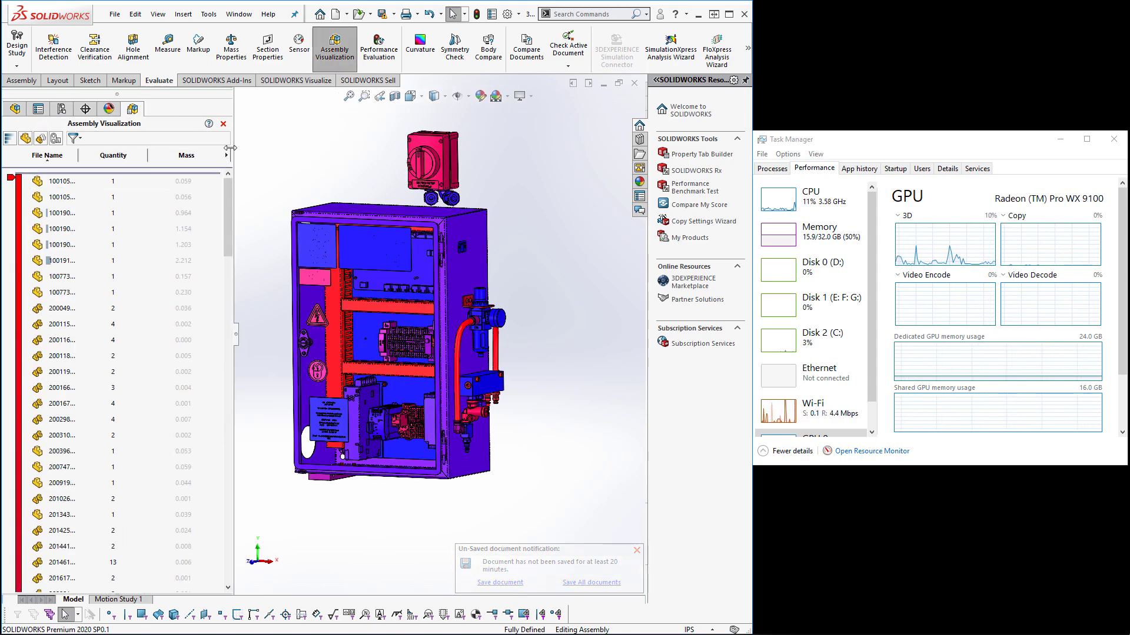
{"action": "left_click", "coordinate": [226, 155]}
{"action": "left_click", "coordinate": [271, 219]}
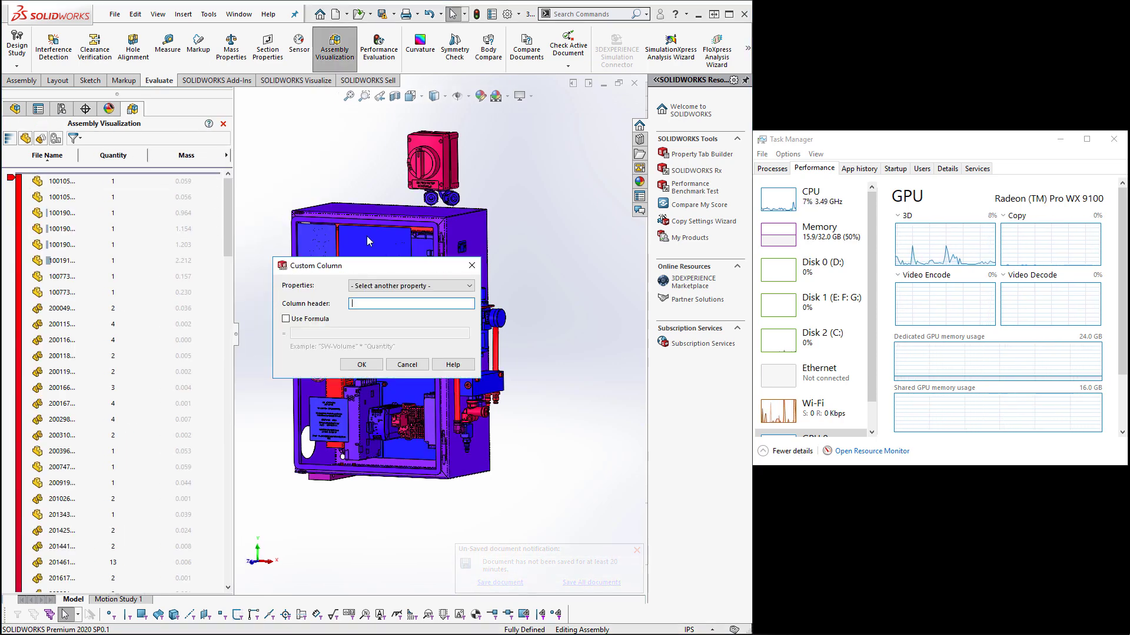
{"action": "left_click", "coordinate": [469, 285]}
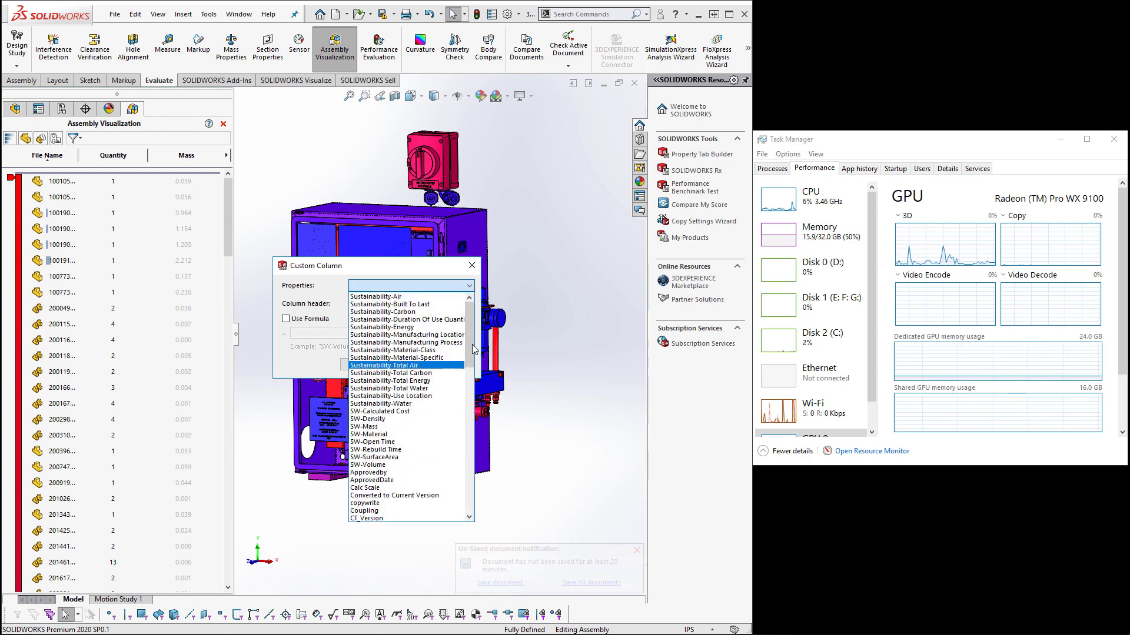
{"action": "mouse_move", "coordinate": [471, 352]}
{"action": "left_mouse_down"}
{"action": "mouse_move", "coordinate": [480, 469]}
{"action": "mouse_move", "coordinate": [474, 414]}
{"action": "left_mouse_up"}
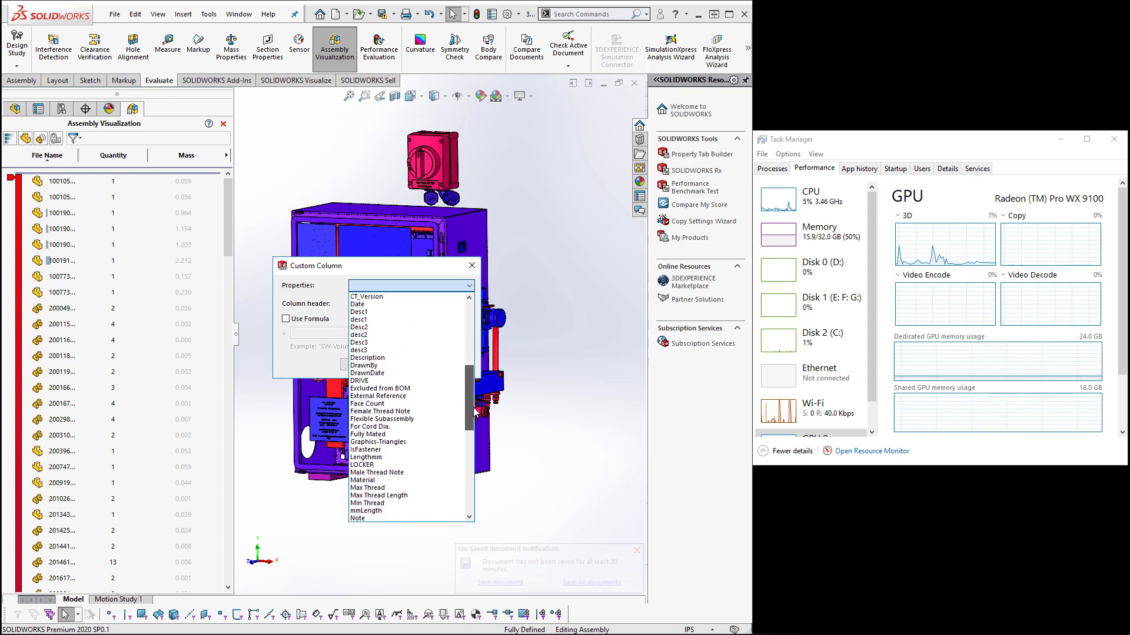
{"action": "left_click", "coordinate": [385, 442]}
{"action": "left_click", "coordinate": [360, 366]}
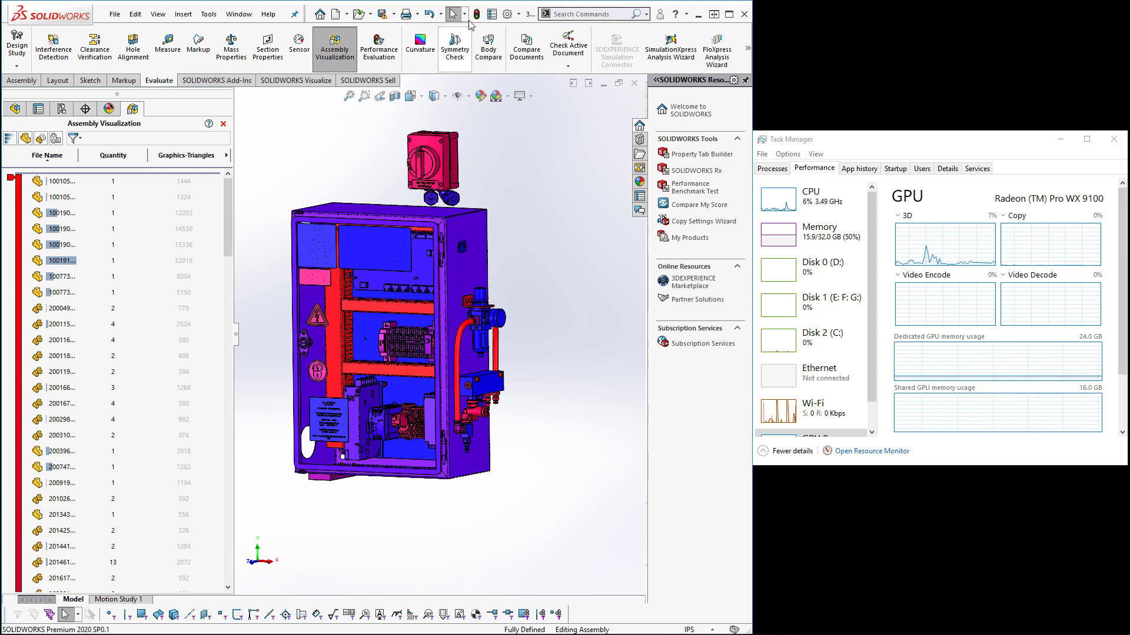
{"action": "left_click", "coordinate": [507, 14]}
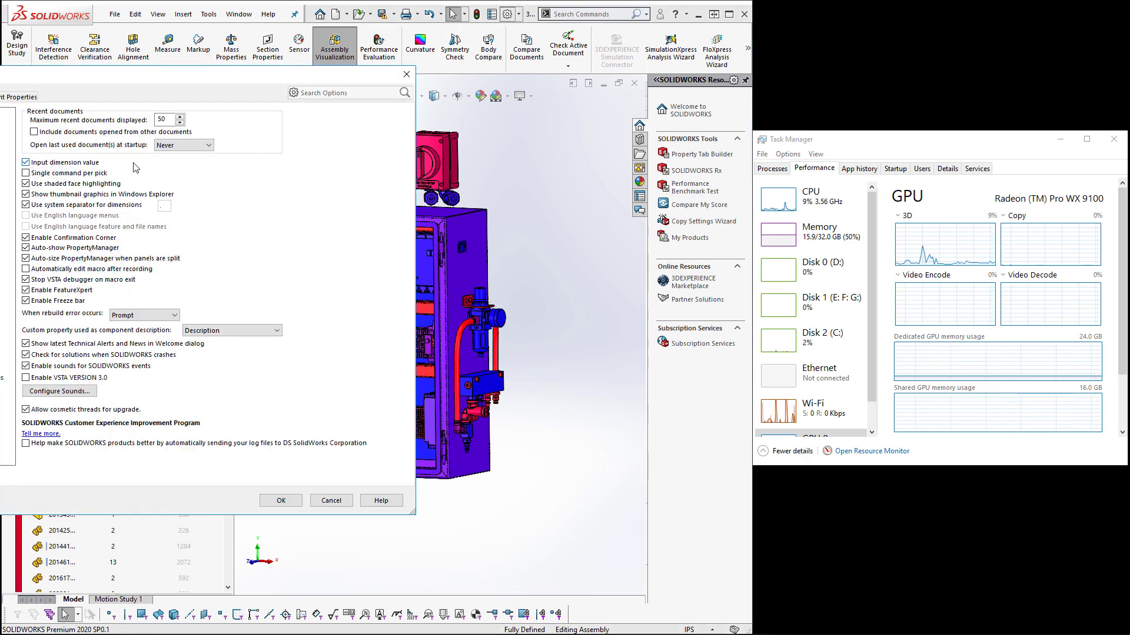
{"action": "left_click", "coordinate": [18, 96]}
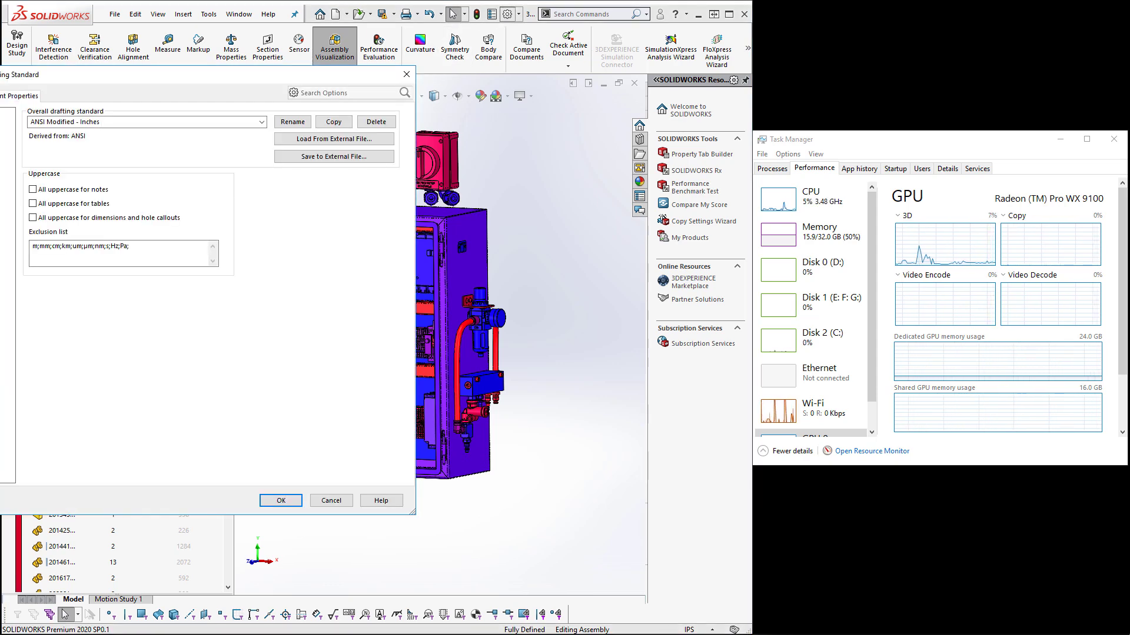
{"action": "left_click", "coordinate": [3, 247]}
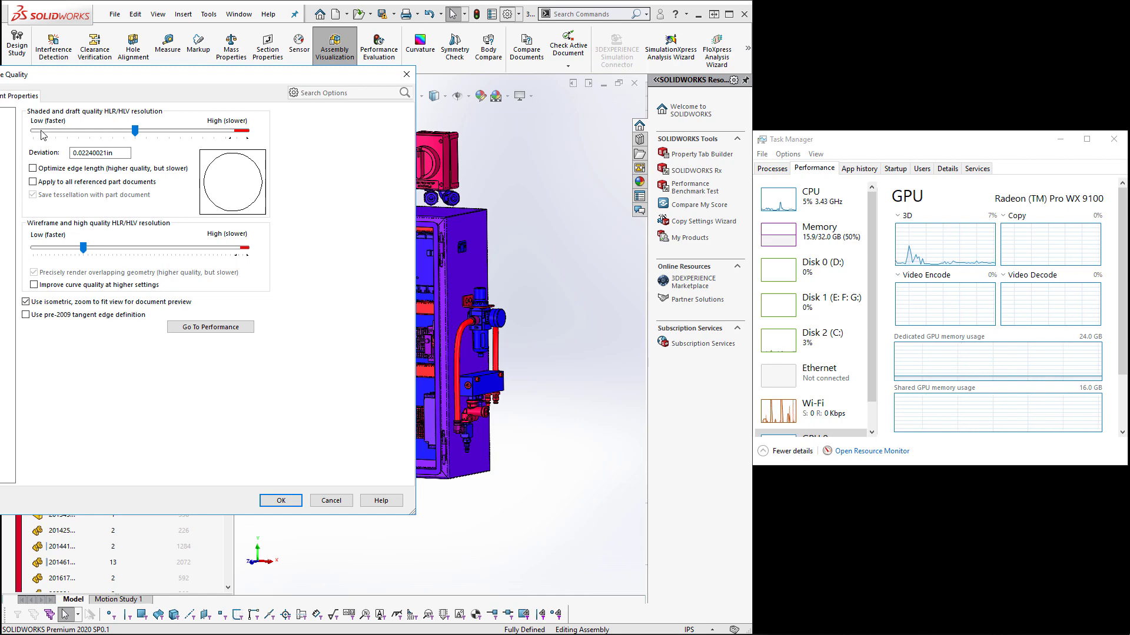
{"action": "left_click", "coordinate": [406, 74]}
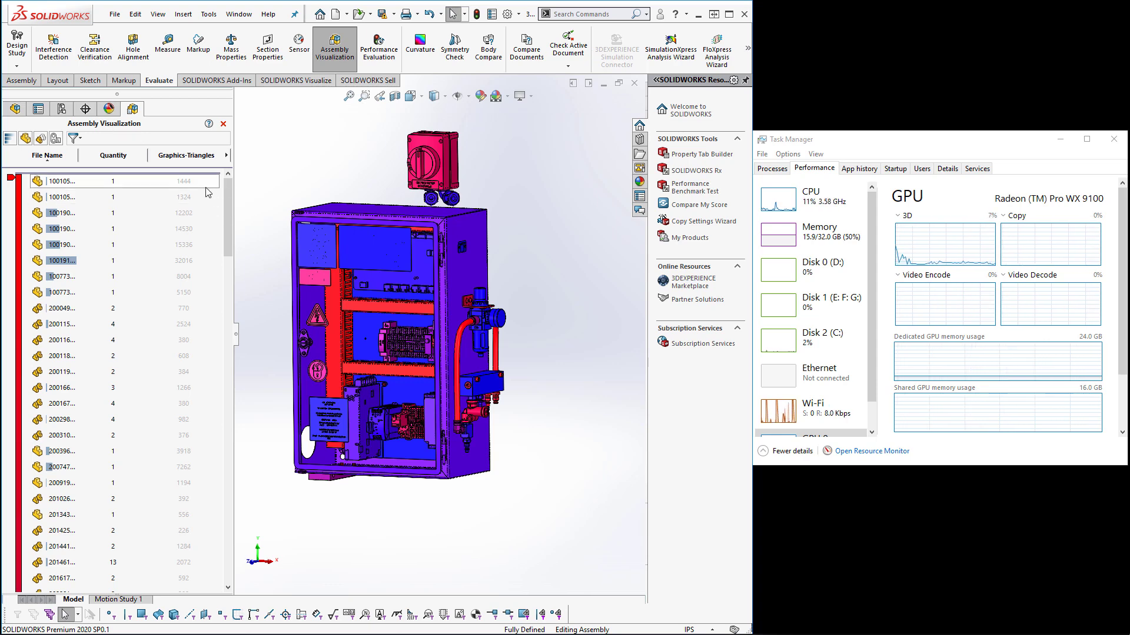
Sort the Graphics-Triangles column descending so the heaviest components come first
{"action": "left_click", "coordinate": [186, 155]}
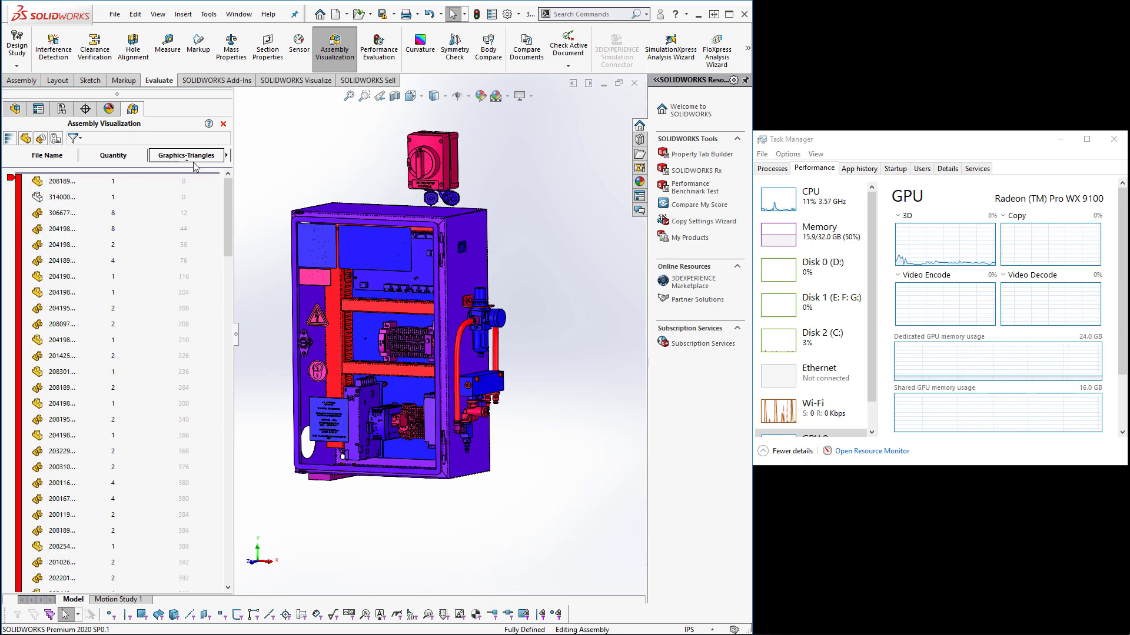
{"action": "left_click", "coordinate": [194, 163]}
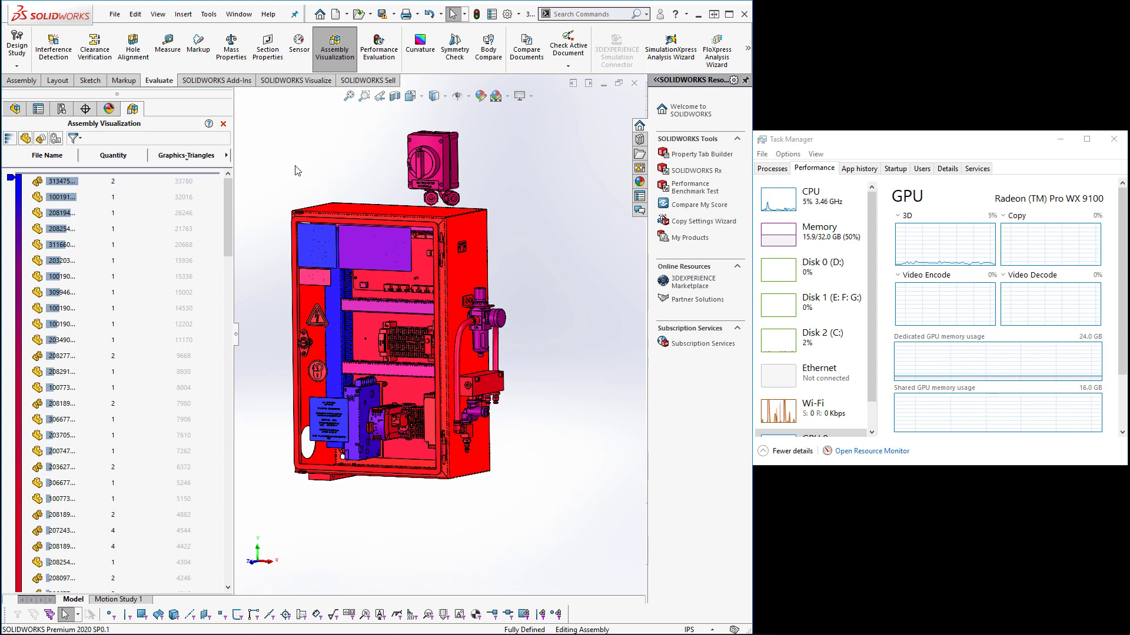
Close Assembly Visualization and review Performance Evaluation: 321 total components, maximum depth 5
{"action": "left_click", "coordinate": [223, 123]}
{"action": "left_click", "coordinate": [379, 47]}
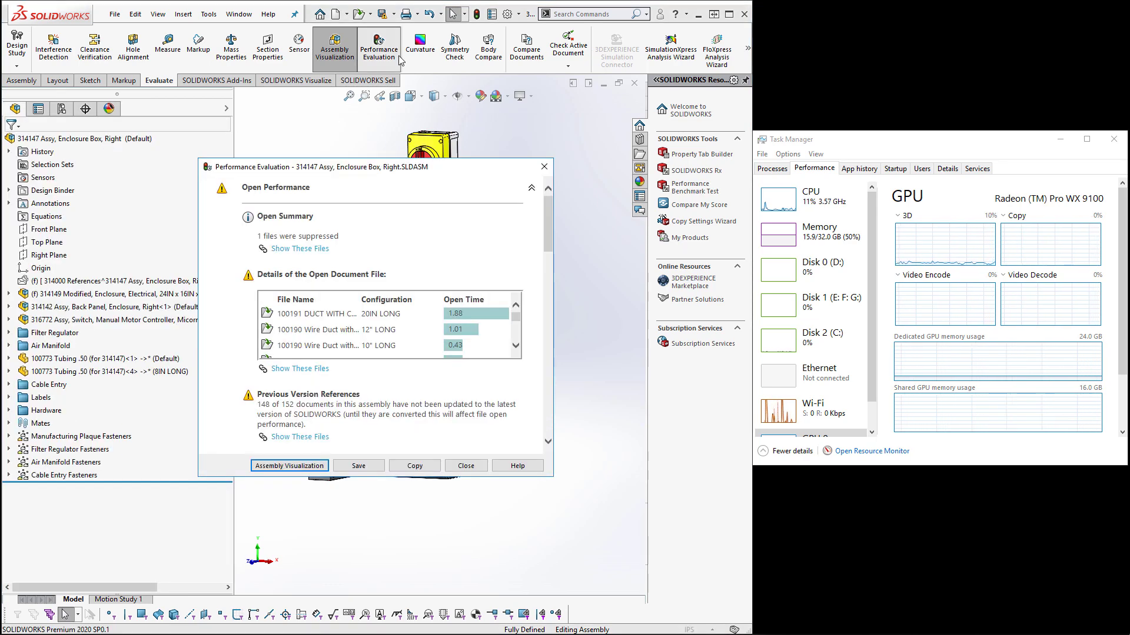
{"action": "mouse_move", "coordinate": [546, 225]}
{"action": "left_mouse_down"}
{"action": "mouse_move", "coordinate": [569, 383]}
{"action": "mouse_move", "coordinate": [565, 374]}
{"action": "left_mouse_up"}
{"action": "double_click", "coordinate": [518, 230]}
{"action": "scroll", "coordinate": [552, 378], "scroll_direction": "down", "scroll_amount": 3}
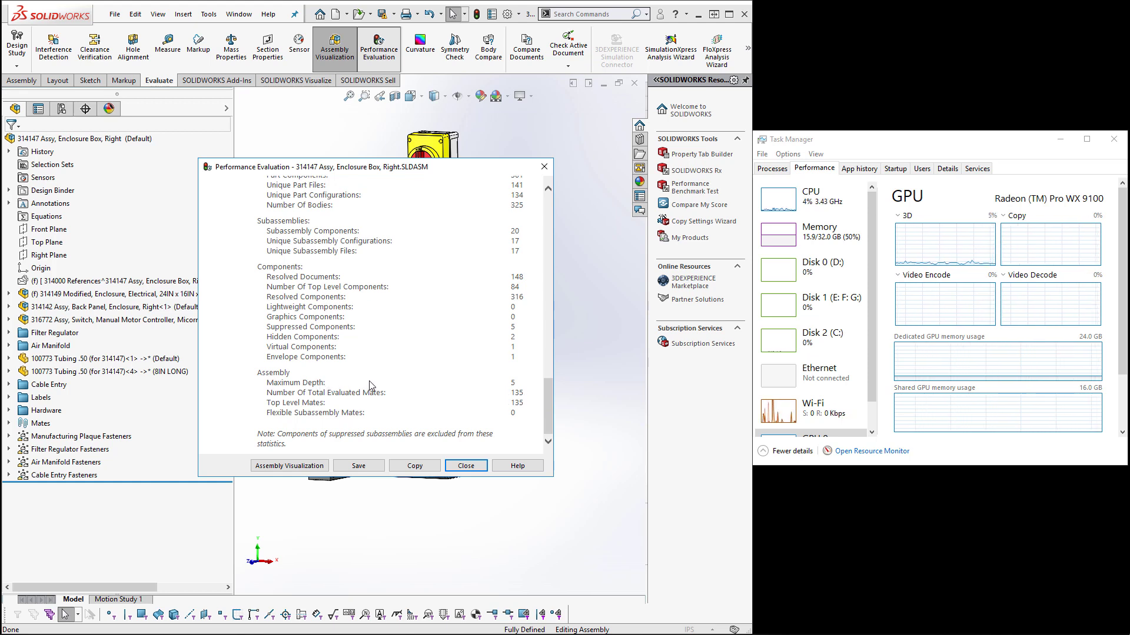
{"action": "double_click", "coordinate": [514, 383]}
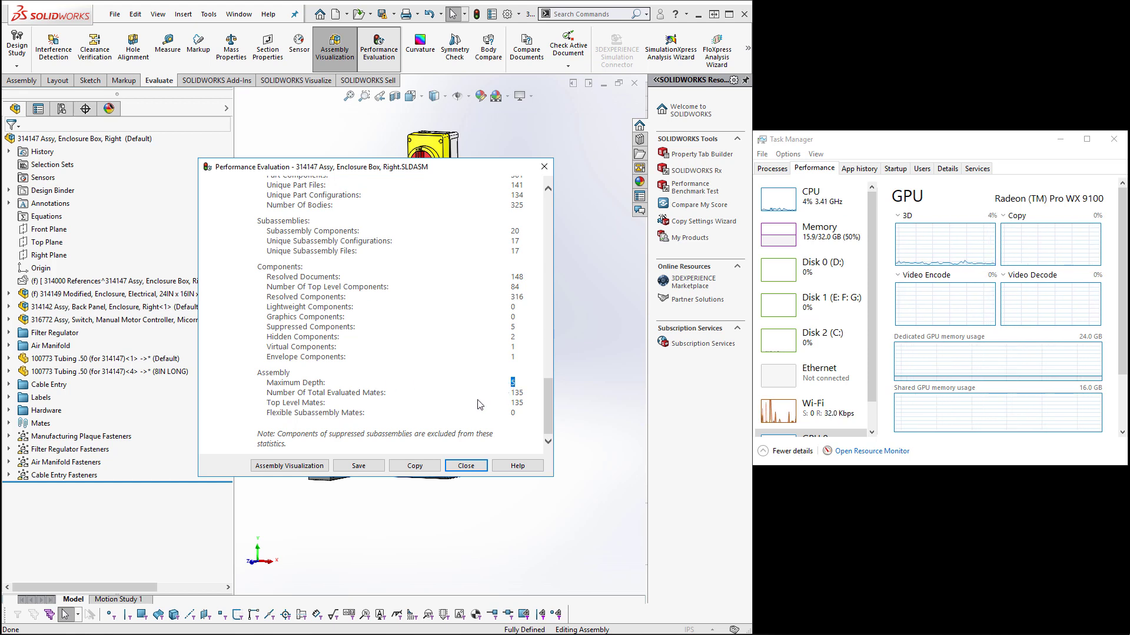
{"action": "left_click", "coordinate": [545, 166]}
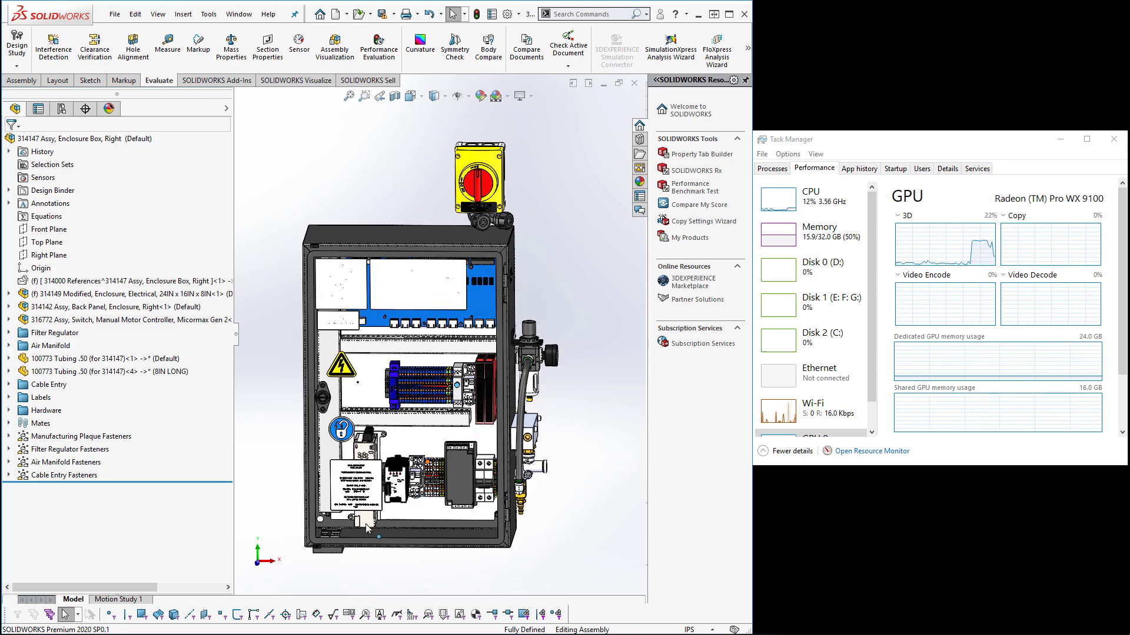
Zoom in to inspect the enclosure's terminal blocks up close, then back out
{"action": "scroll", "coordinate": [372, 451], "scroll_direction": "down", "scroll_amount": 5}
{"action": "scroll", "coordinate": [383, 412], "scroll_direction": "down", "scroll_amount": 3}
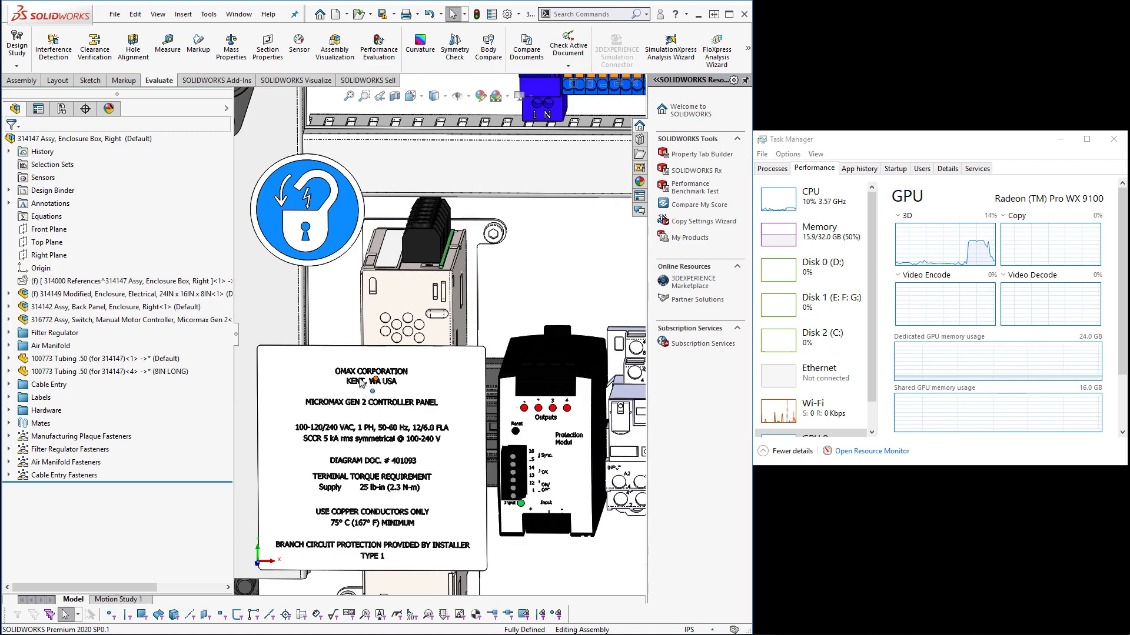
{"action": "scroll", "coordinate": [385, 347], "scroll_direction": "up", "scroll_amount": 2}
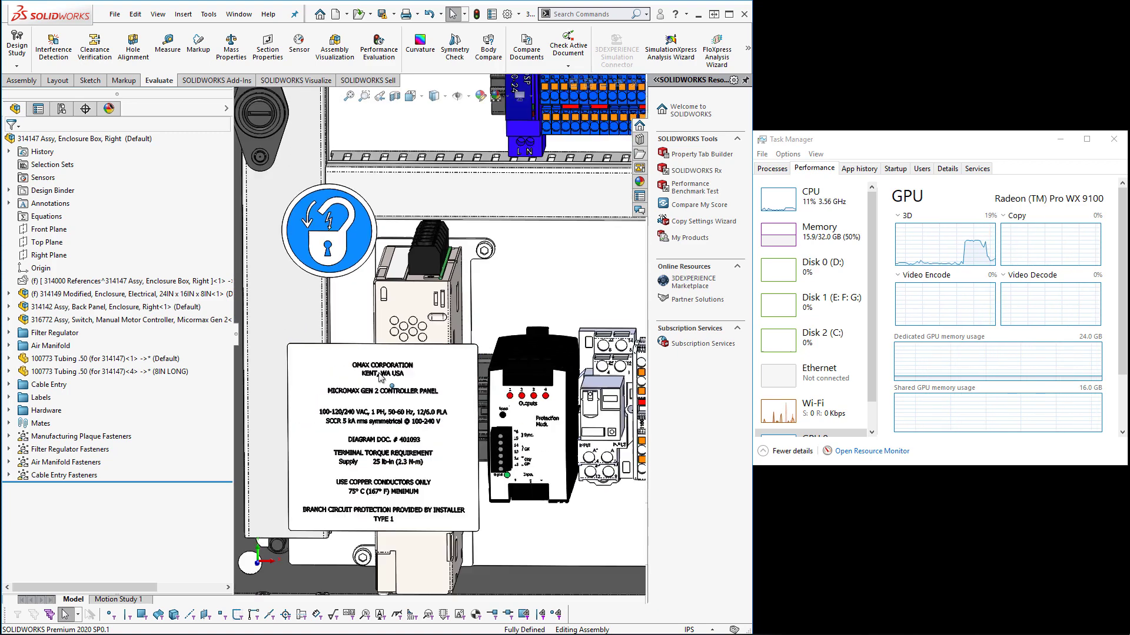
{"action": "scroll", "coordinate": [381, 296], "scroll_direction": "up", "scroll_amount": 2}
{"action": "scroll", "coordinate": [425, 281], "scroll_direction": "up", "scroll_amount": 2}
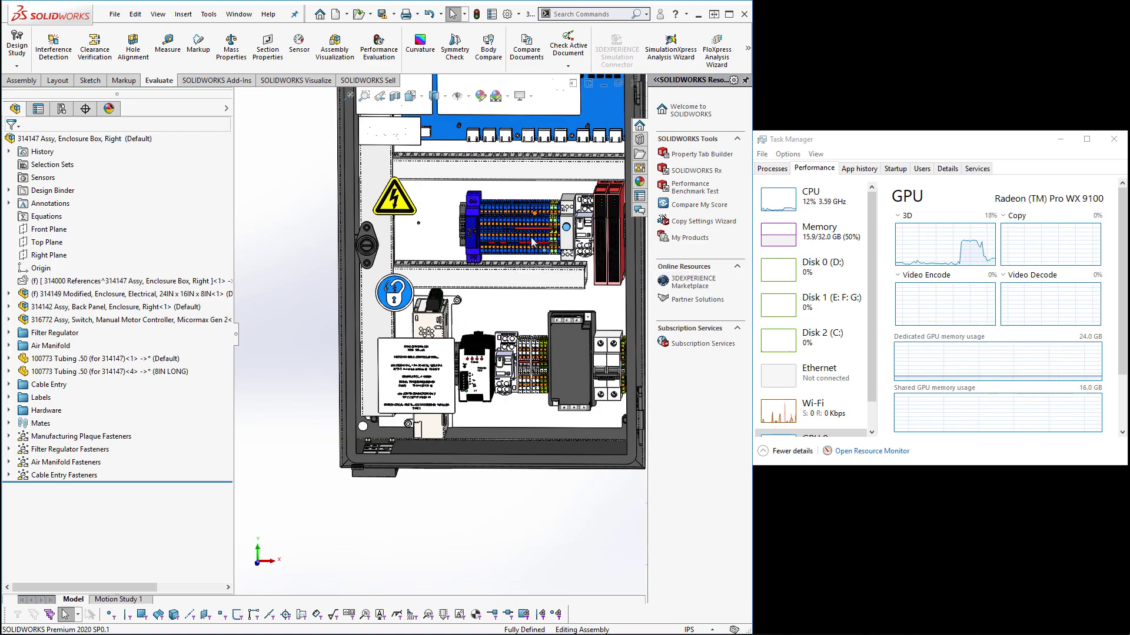
{"action": "scroll", "coordinate": [514, 232], "scroll_direction": "down", "scroll_amount": 5}
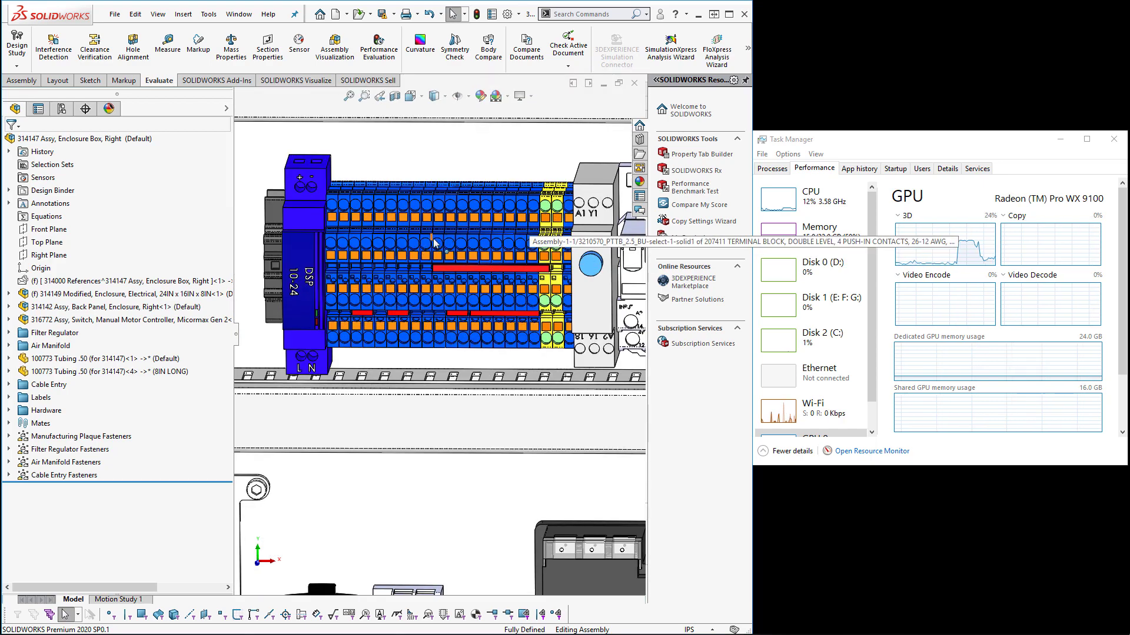
{"action": "scroll", "coordinate": [471, 251], "scroll_direction": "up", "scroll_amount": 5}
{"action": "scroll", "coordinate": [471, 252], "scroll_direction": "up", "scroll_amount": 3}
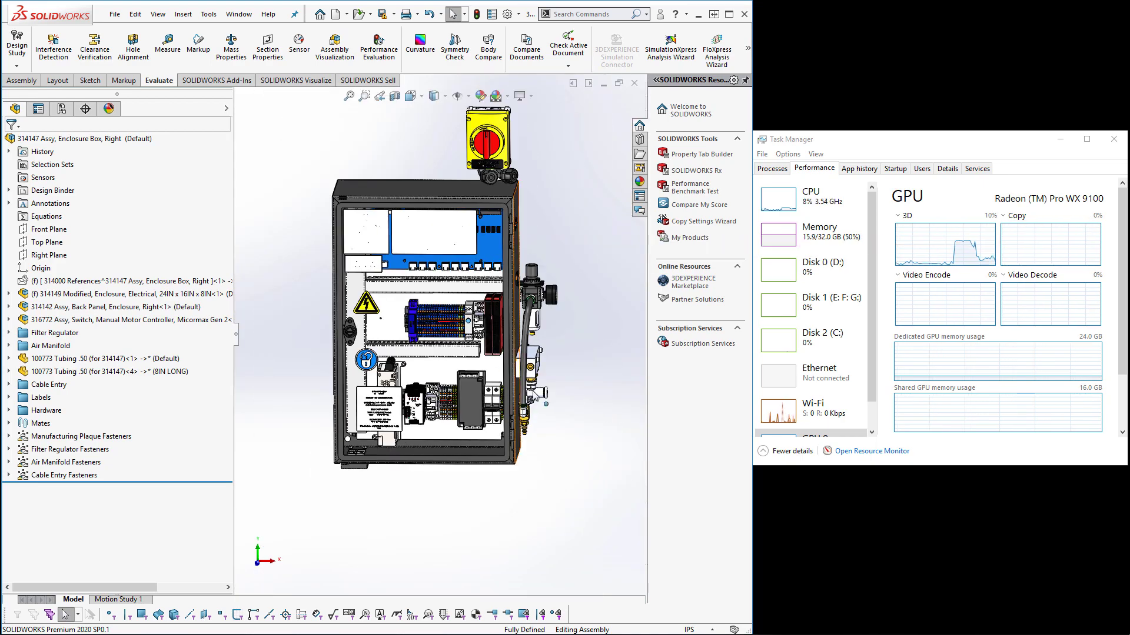
Turn the enclosure to see its top and right side, then return to the Front view
{"action": "key", "text": "Left"}
{"action": "key", "text": "Down"}
{"action": "key", "text": "Down"}
{"action": "key", "text": "Down"}
{"action": "key", "text": "Down"}
{"action": "key", "text": "Down"}
{"action": "key", "text": "ctrl+1"}
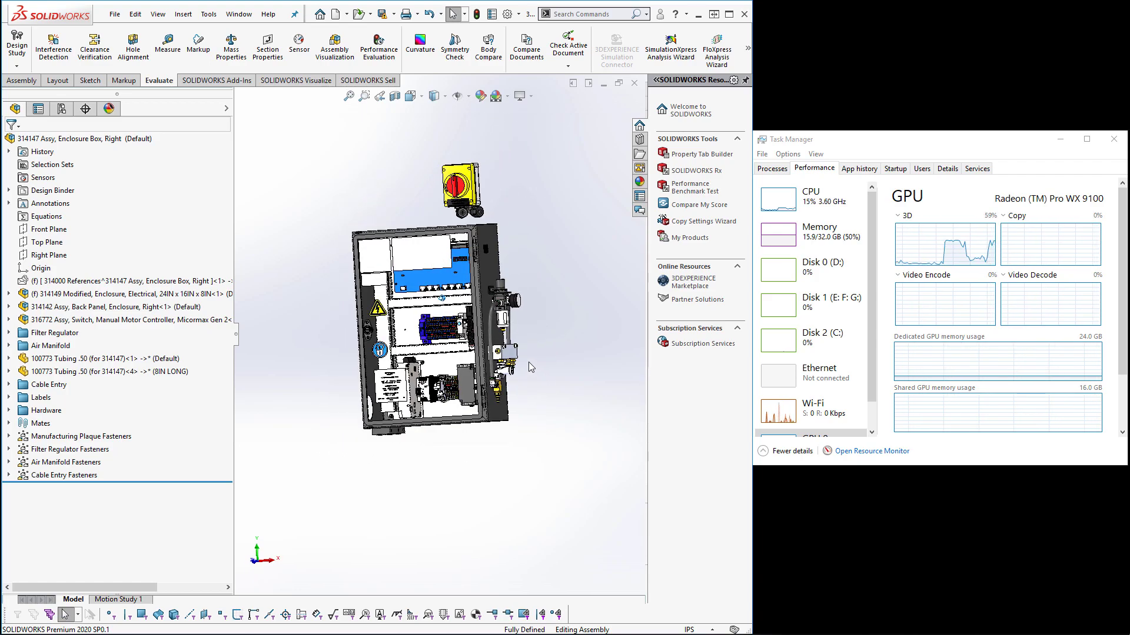
{"action": "scroll", "coordinate": [529, 362], "scroll_direction": "up", "scroll_amount": 3}
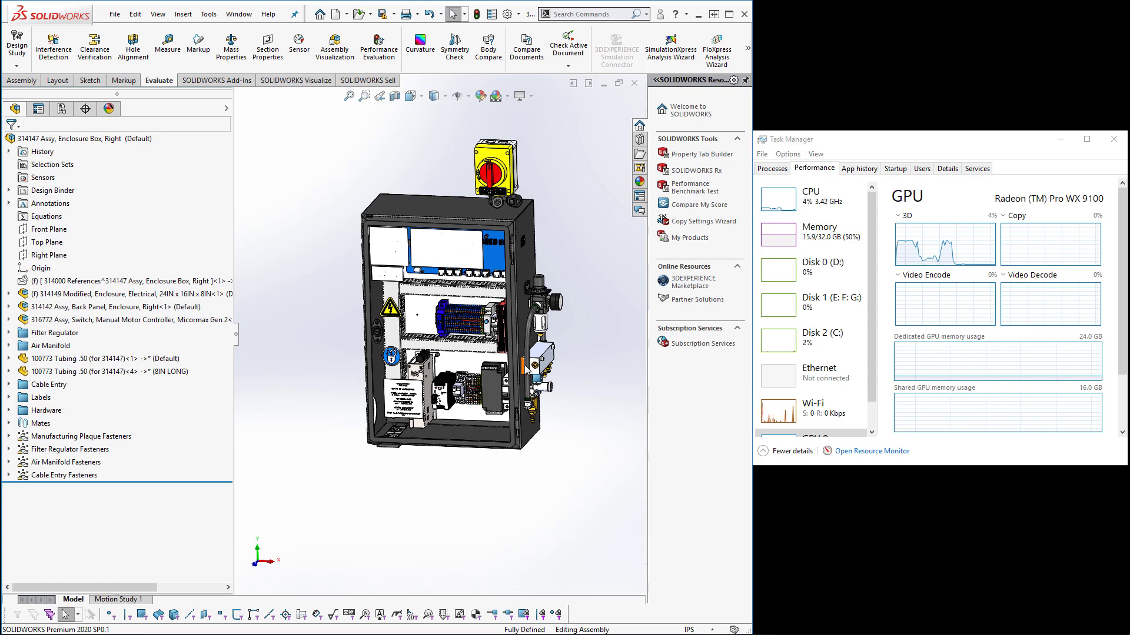
Cycle to the MSE Top Level Assembly and zoom around its dome and lower floors
{"action": "key", "text": "ctrl+Tab"}
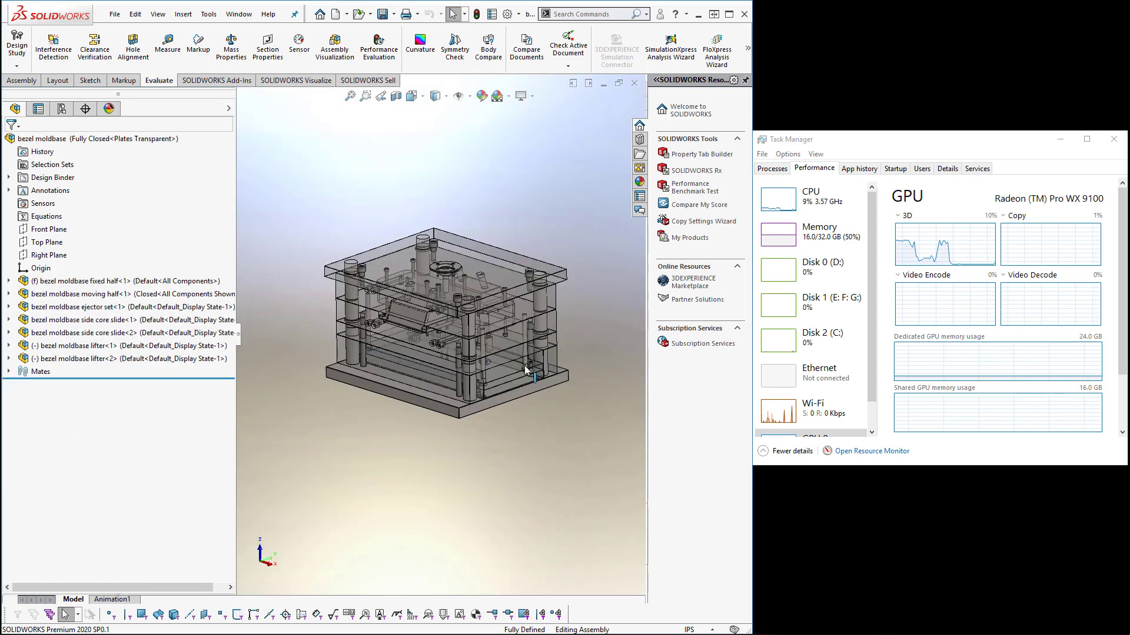
{"action": "key", "text": "ctrl+Tab"}
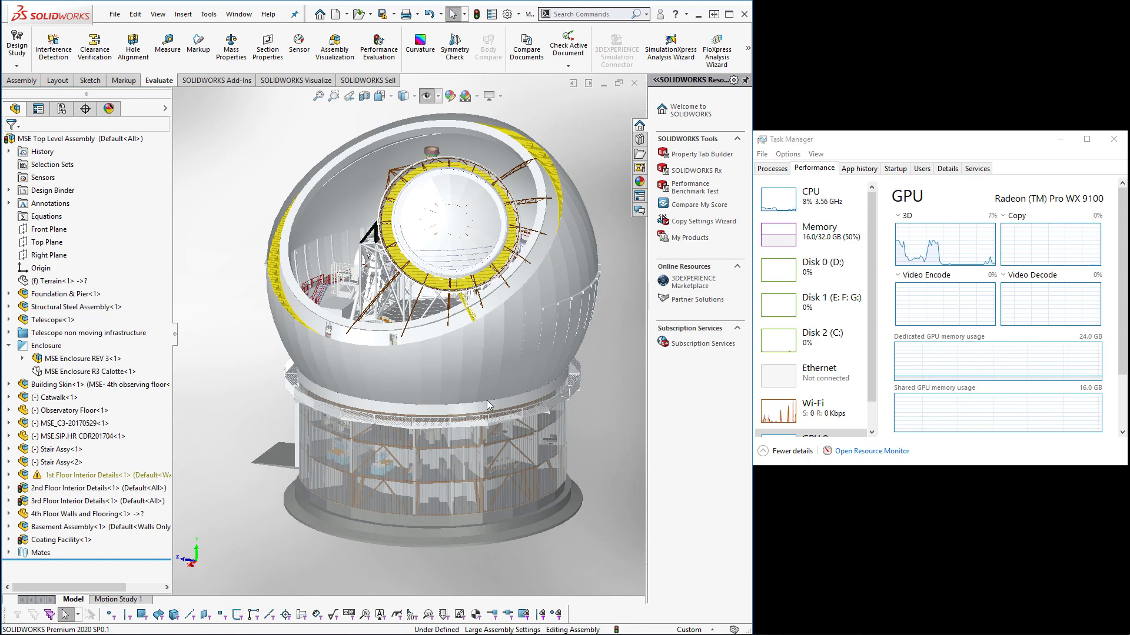
{"action": "scroll", "coordinate": [387, 261], "scroll_direction": "down", "scroll_amount": 5}
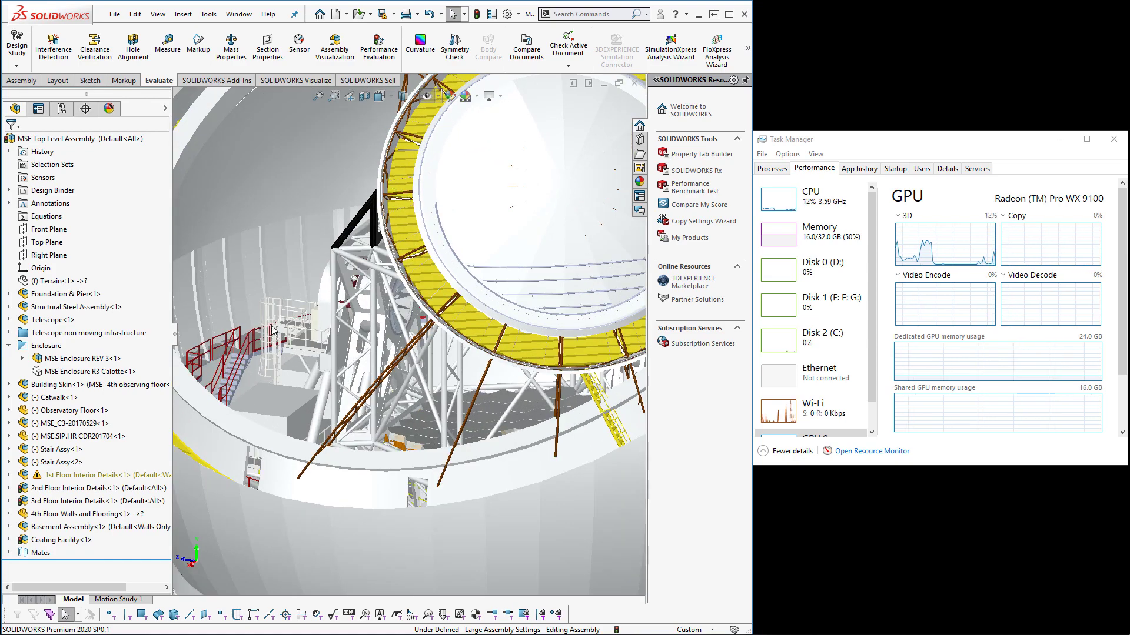
{"action": "scroll", "coordinate": [316, 280], "scroll_direction": "up", "scroll_amount": 5}
{"action": "scroll", "coordinate": [316, 280], "scroll_direction": "up", "scroll_amount": 2}
{"action": "scroll", "coordinate": [462, 459], "scroll_direction": "down", "scroll_amount": 3}
{"action": "scroll", "coordinate": [278, 351], "scroll_direction": "down", "scroll_amount": 3}
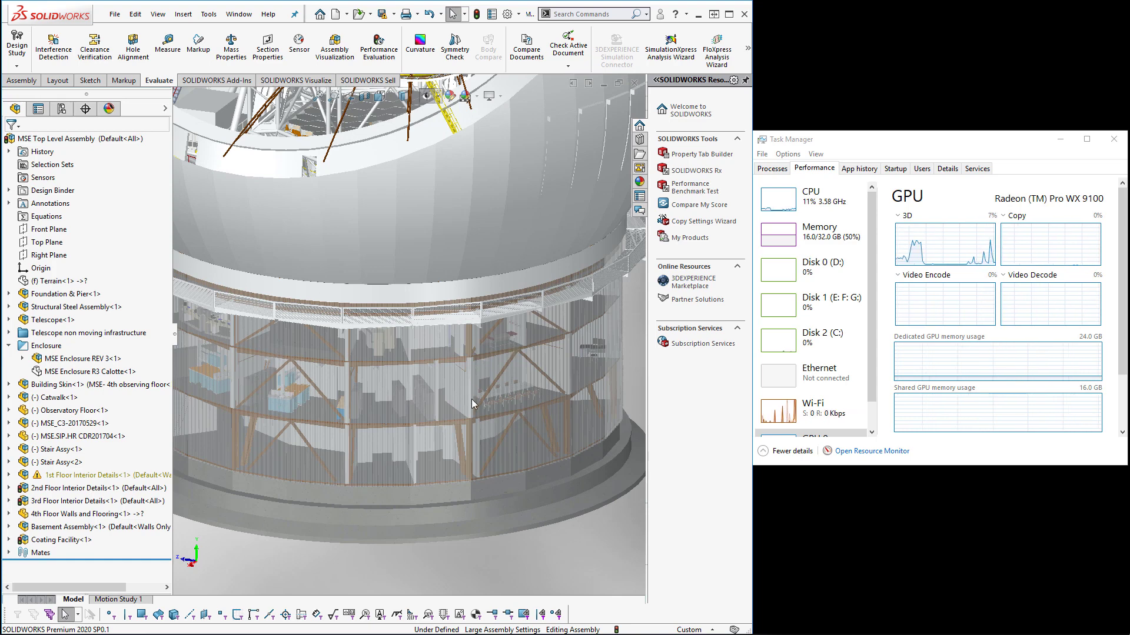
{"action": "scroll", "coordinate": [320, 411], "scroll_direction": "up", "scroll_amount": 8}
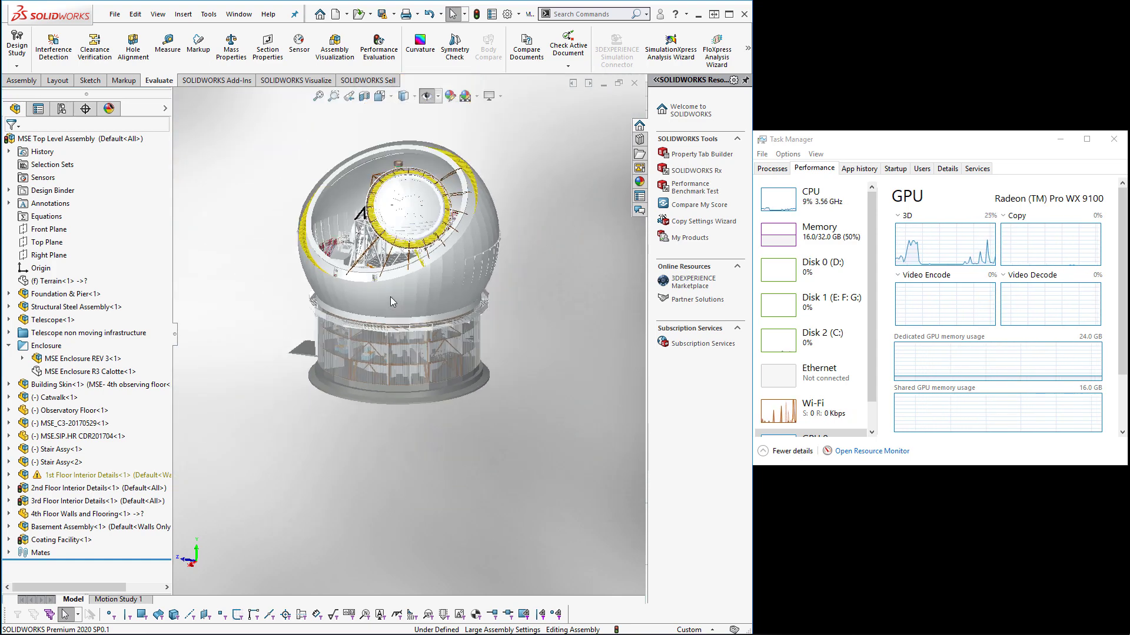
{"action": "scroll", "coordinate": [419, 232], "scroll_direction": "down", "scroll_amount": 3}
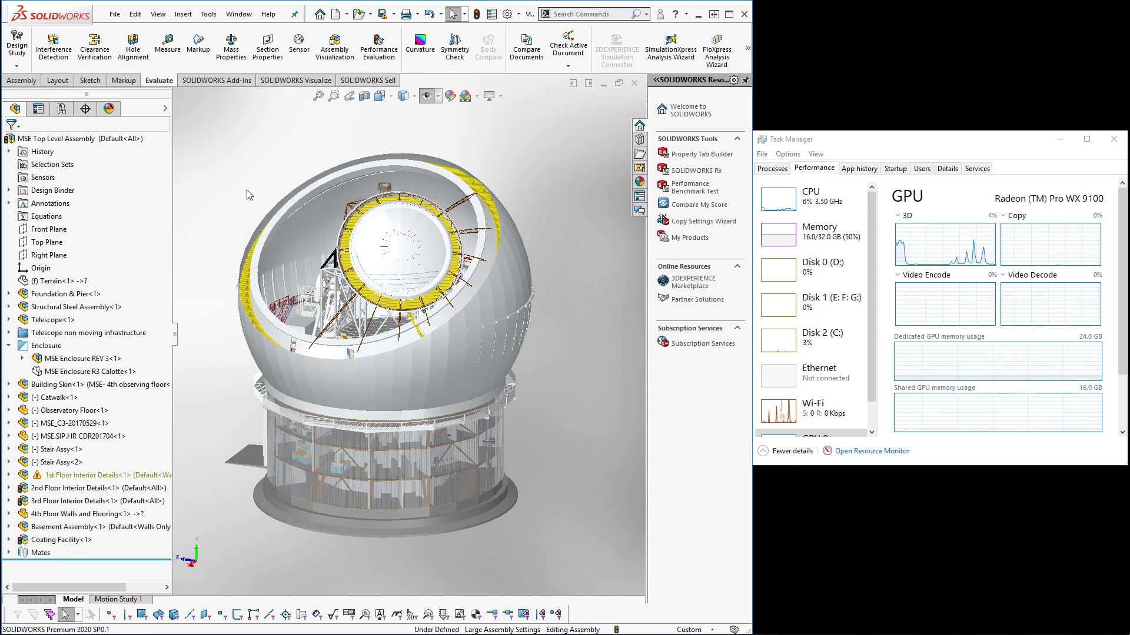
{"action": "scroll", "coordinate": [247, 195], "scroll_direction": "up", "scroll_amount": 1}
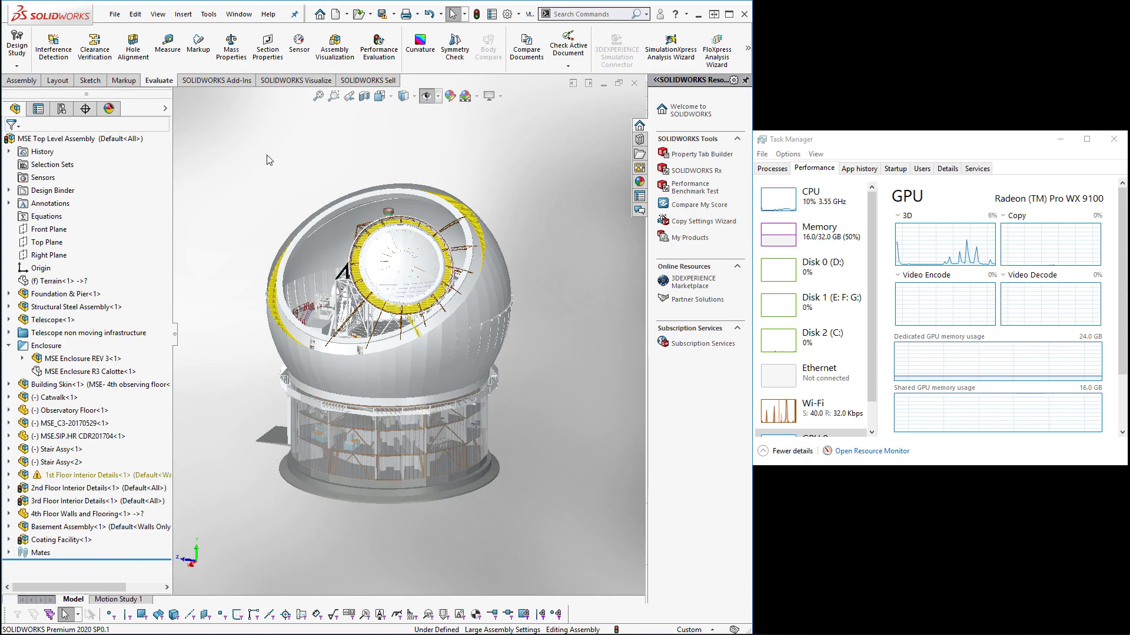
Flip the observatory model over with the Up arrow to view another side
{"action": "key", "text": "Up"}
{"action": "key", "text": "Up"}
{"action": "key", "text": "Up"}
{"action": "key", "text": "Up"}
{"action": "key", "text": "Up"}
{"action": "key", "text": "Up"}
{"action": "key", "text": "Up"}
{"action": "key", "text": "Up"}
{"action": "key", "text": "Up"}
{"action": "key", "text": "Up"}
{"action": "key", "text": "Up"}
{"action": "key", "text": "Up"}
{"action": "key", "text": "Up"}
{"action": "key", "text": "Up"}
{"action": "key", "text": "Up"}
{"action": "key", "text": "Up"}
{"action": "key", "text": "Up"}
{"action": "key", "text": "Up"}
{"action": "key", "text": "Up"}
{"action": "key", "text": "Up"}
{"action": "key", "text": "Up"}
{"action": "key", "text": "Up"}
{"action": "key", "text": "Up"}
{"action": "key", "text": "Up"}
{"action": "key", "text": "Up"}
{"action": "key", "text": "Up"}
{"action": "key", "text": "Up"}
{"action": "key", "text": "Up"}
{"action": "key", "text": "Up"}
{"action": "key", "text": "Up"}
{"action": "key", "text": "Up"}
{"action": "key", "text": "Up"}
{"action": "key", "text": "Up"}
{"action": "key", "text": "Up"}
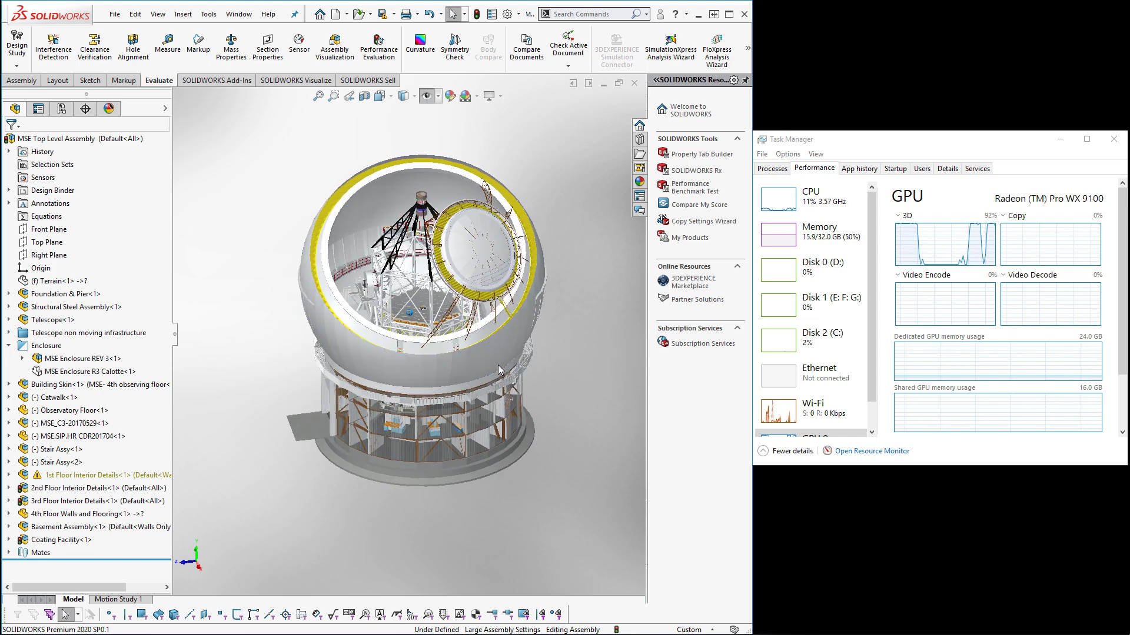
{"action": "left_click", "coordinate": [385, 56]}
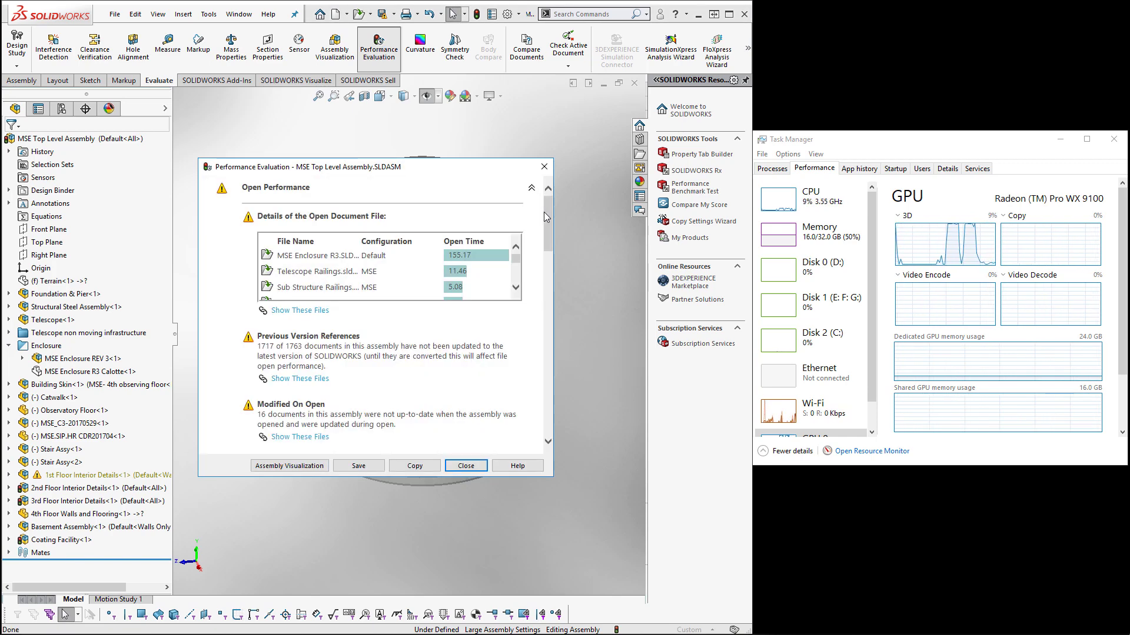
{"action": "left_click_drag", "start_coordinate": [550, 221], "coordinate": [556, 386]}
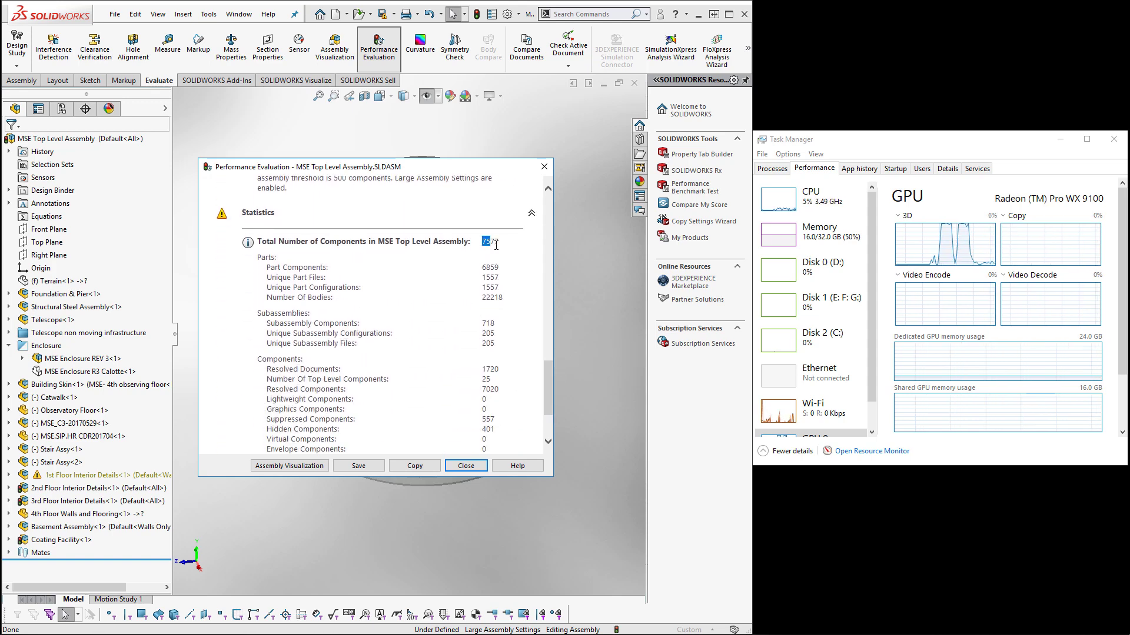
{"action": "left_click_drag", "start_coordinate": [481, 240], "coordinate": [514, 263]}
{"action": "left_click", "coordinate": [526, 248]}
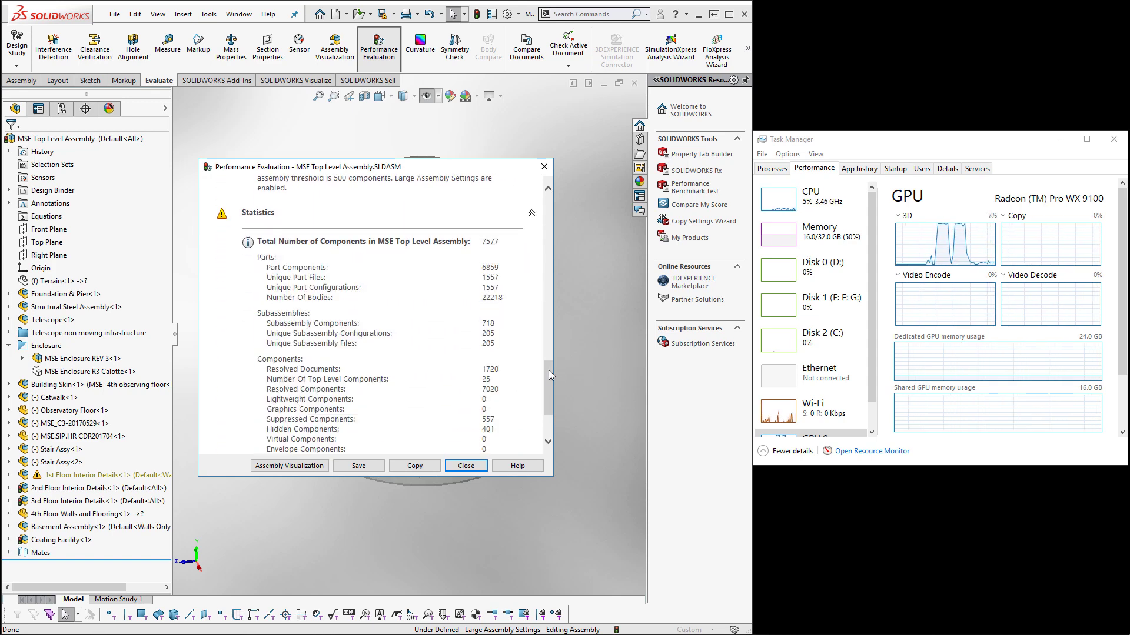
{"action": "scroll", "coordinate": [550, 398], "scroll_direction": "down", "scroll_amount": 3}
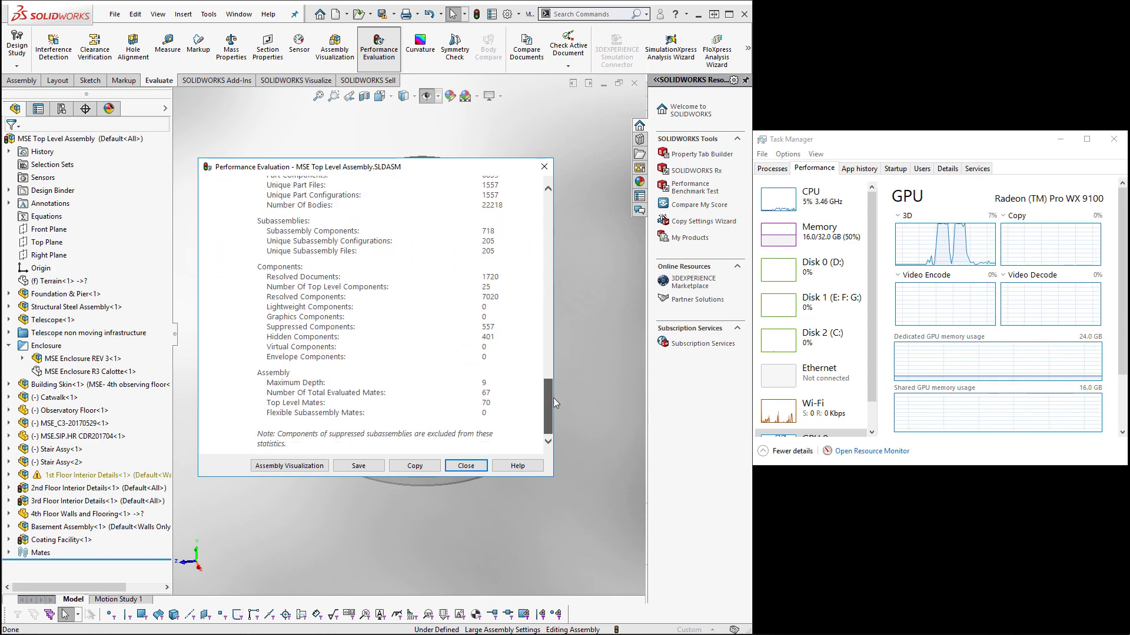
{"action": "double_click", "coordinate": [486, 383]}
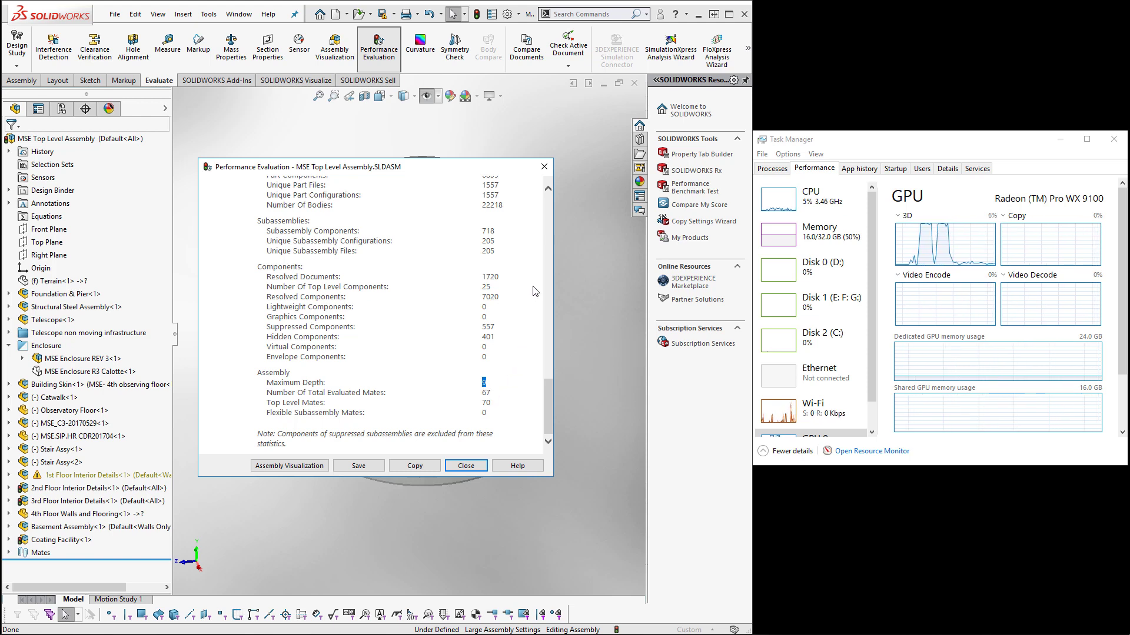
{"action": "left_click", "coordinate": [487, 405]}
{"action": "left_click", "coordinate": [544, 167]}
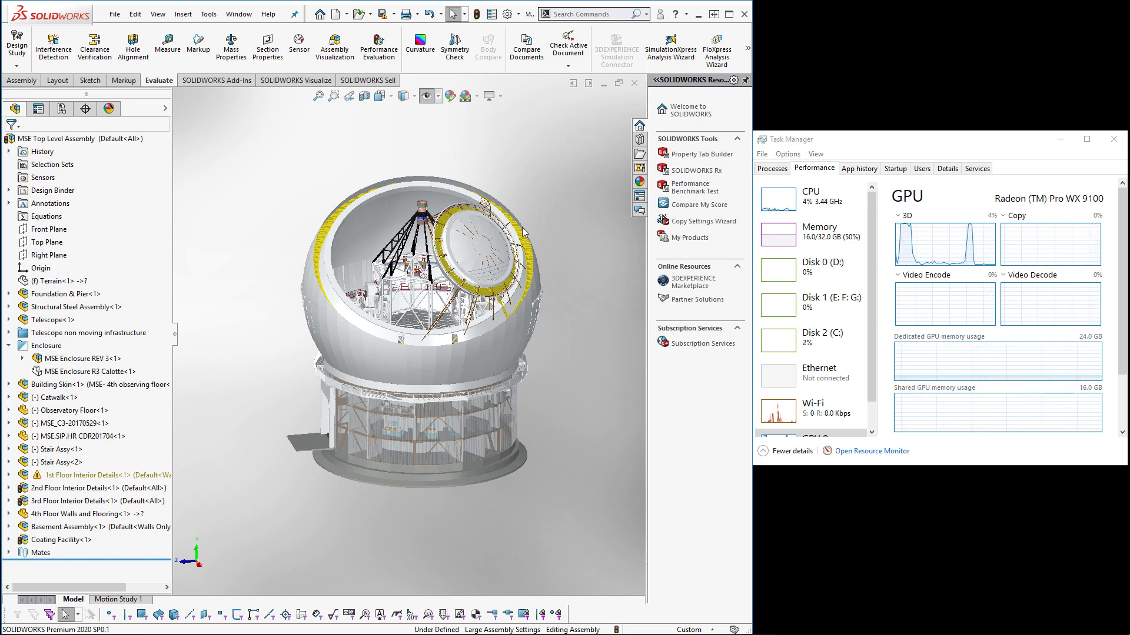
Add a Graphics-Triangles column to the Assembly Visualization component list
{"action": "left_click", "coordinate": [351, 47]}
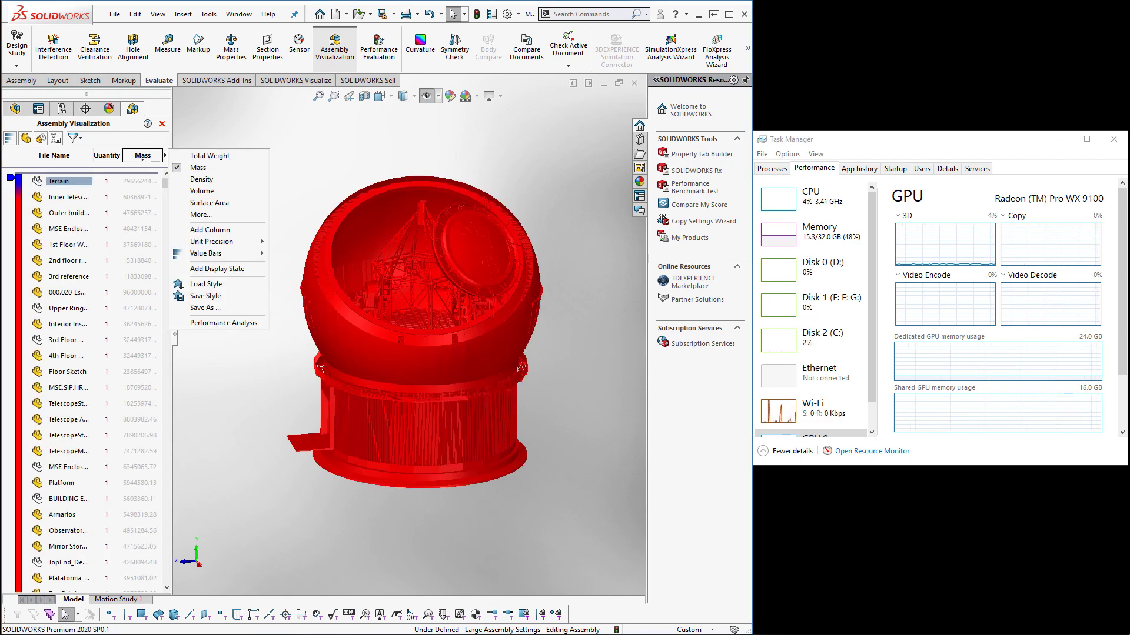
{"action": "left_click", "coordinate": [210, 230]}
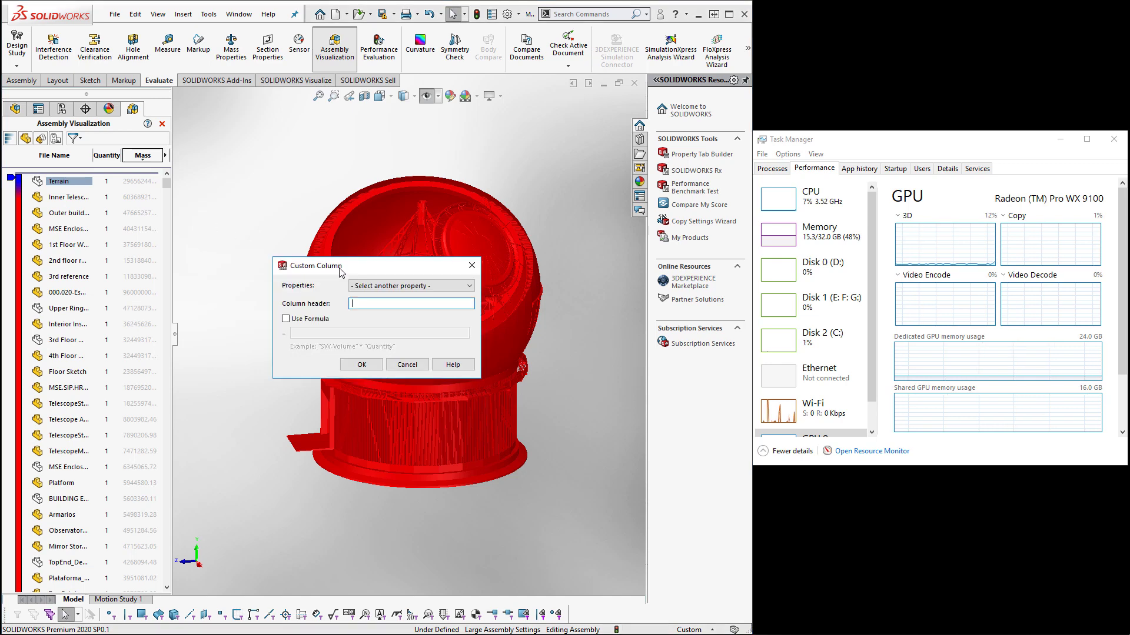
{"action": "left_click", "coordinate": [386, 288]}
{"action": "mouse_move", "coordinate": [471, 347]}
{"action": "left_mouse_down"}
{"action": "mouse_move", "coordinate": [473, 443]}
{"action": "mouse_move", "coordinate": [471, 422]}
{"action": "left_mouse_up"}
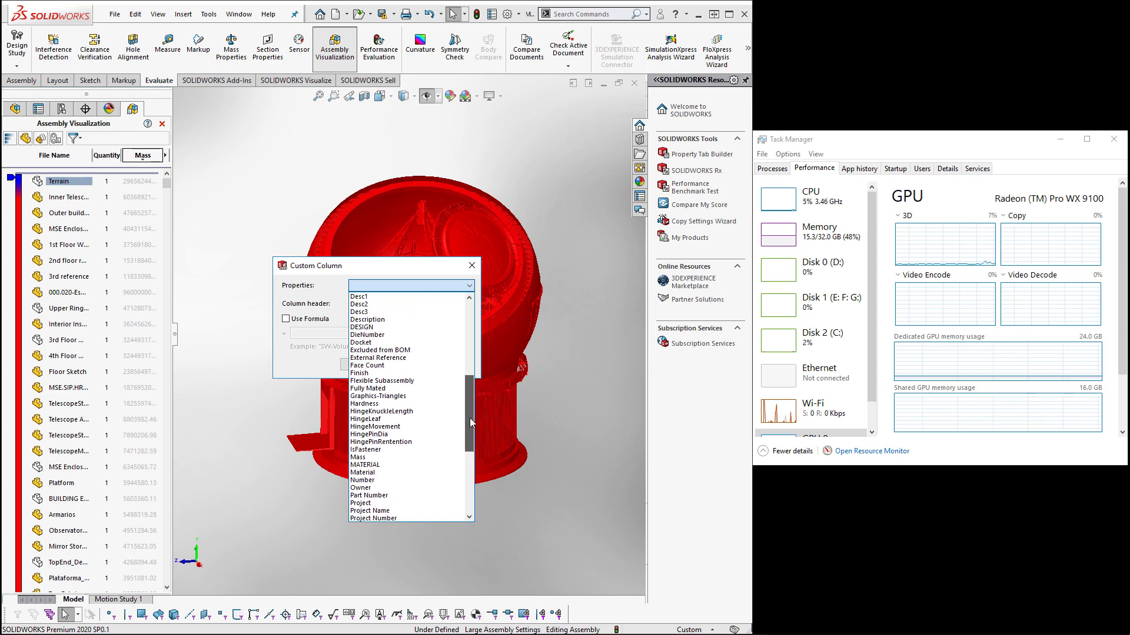
{"action": "left_click", "coordinate": [382, 396]}
{"action": "left_click", "coordinate": [371, 369]}
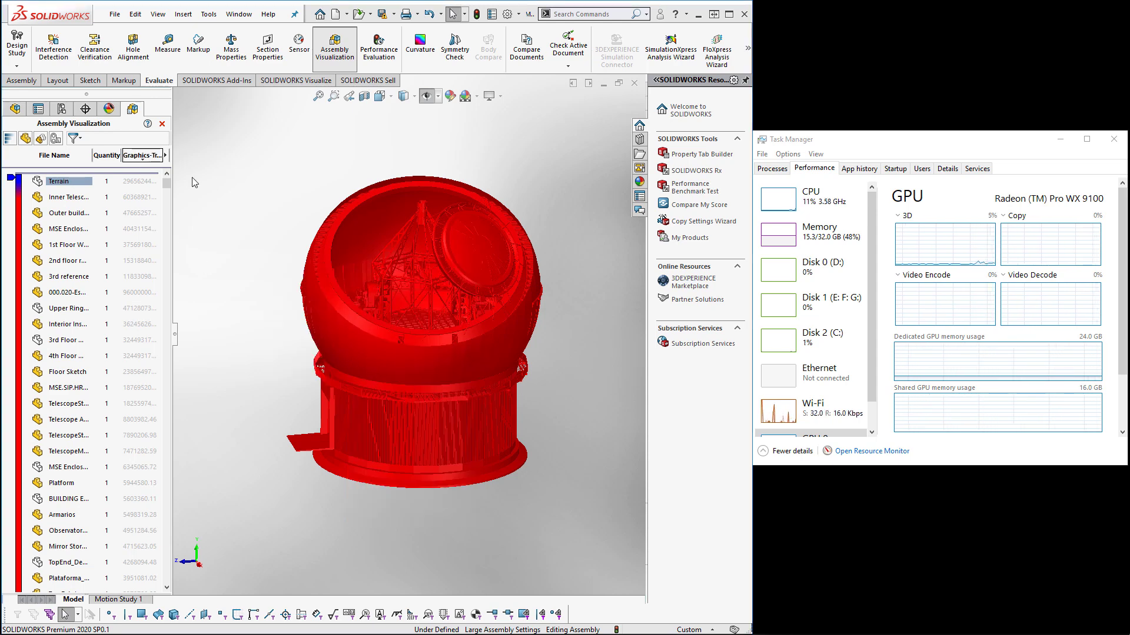
Sort components by triangle count, largest first, so Upper Ring tops the list
{"action": "left_click", "coordinate": [150, 158]}
{"action": "left_click", "coordinate": [150, 157]}
{"action": "left_click", "coordinate": [138, 156]}
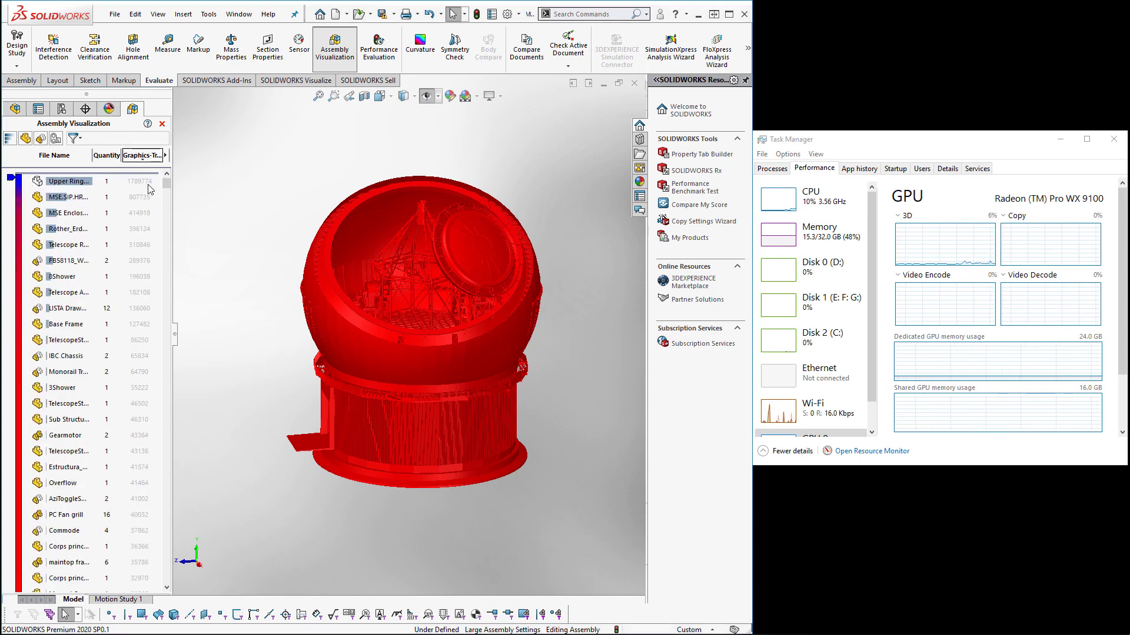
Select the Upper Ring row to highlight it on the observatory model
{"action": "left_click", "coordinate": [147, 185]}
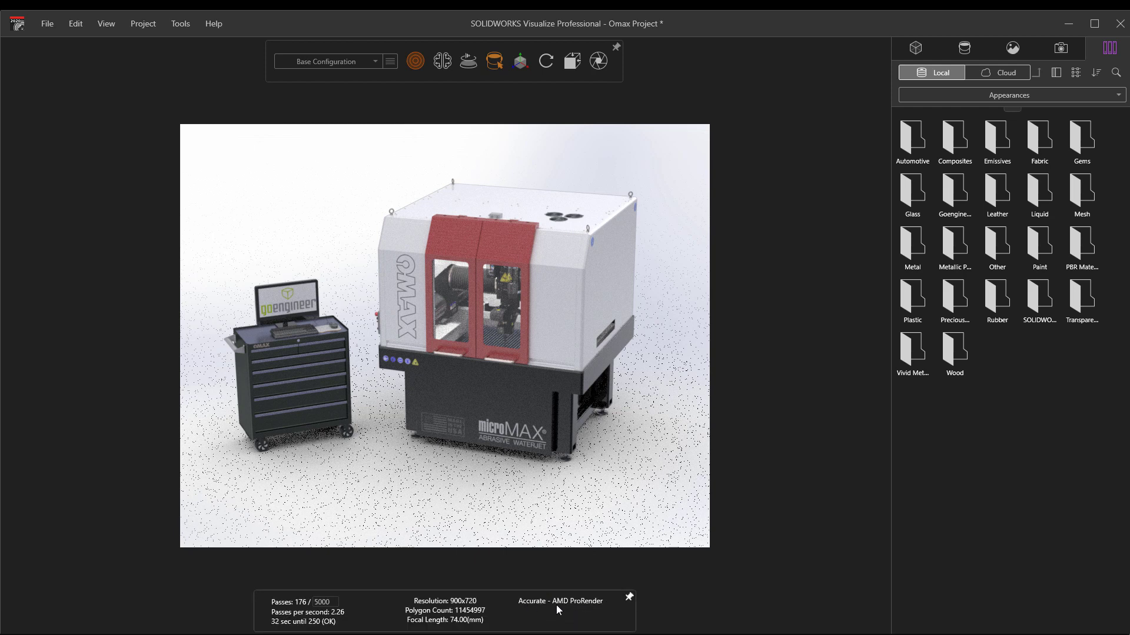
Show the Tools menu while the Omax render keeps refining
{"action": "left_click", "coordinate": [180, 25]}
{"action": "left_click", "coordinate": [180, 25]}
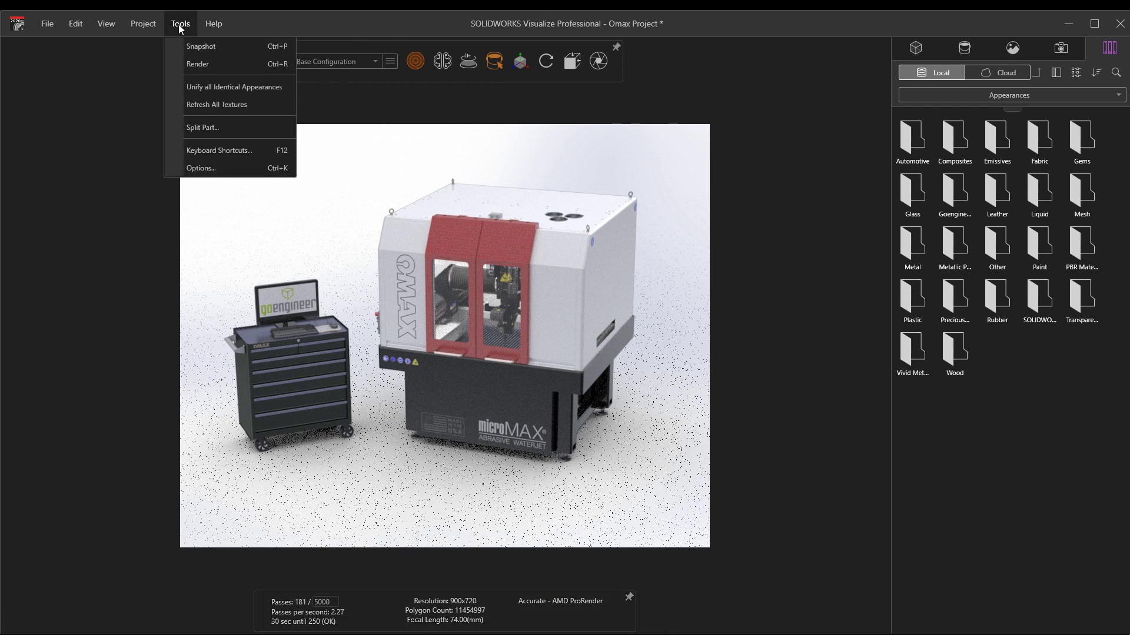
{"action": "left_click", "coordinate": [211, 168]}
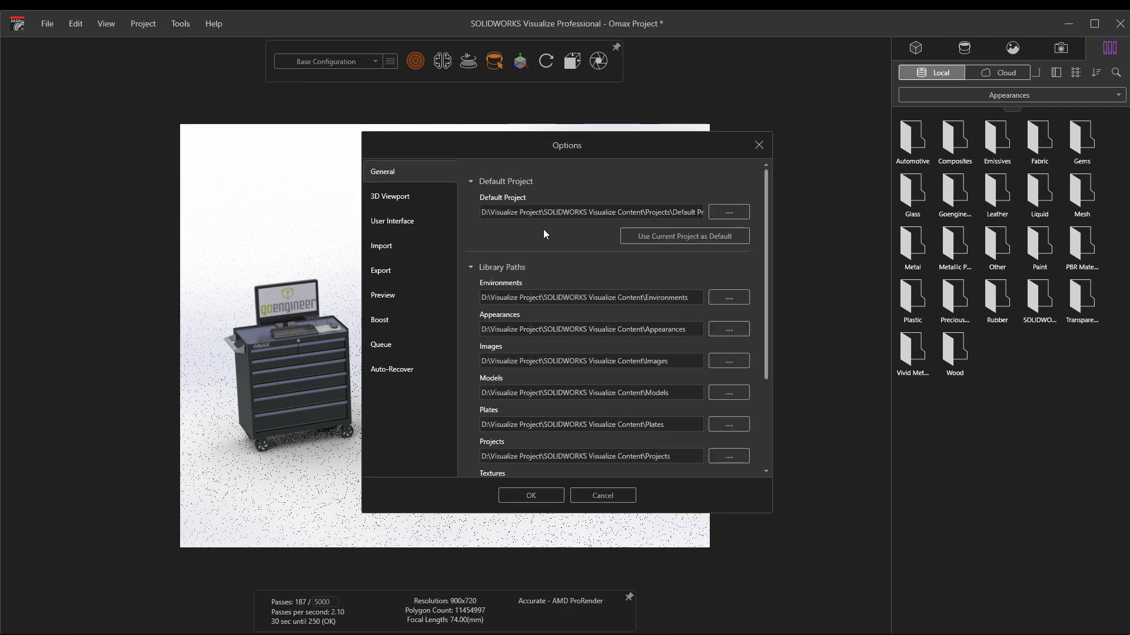
{"action": "left_click", "coordinate": [410, 199]}
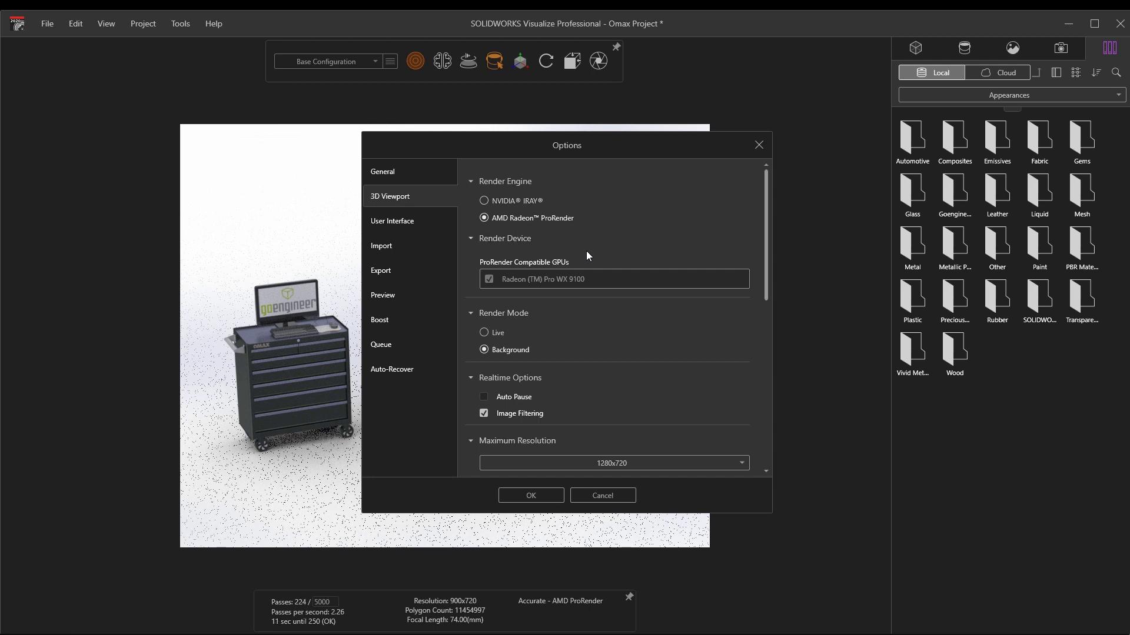
{"action": "mouse_move", "coordinate": [614, 279]}
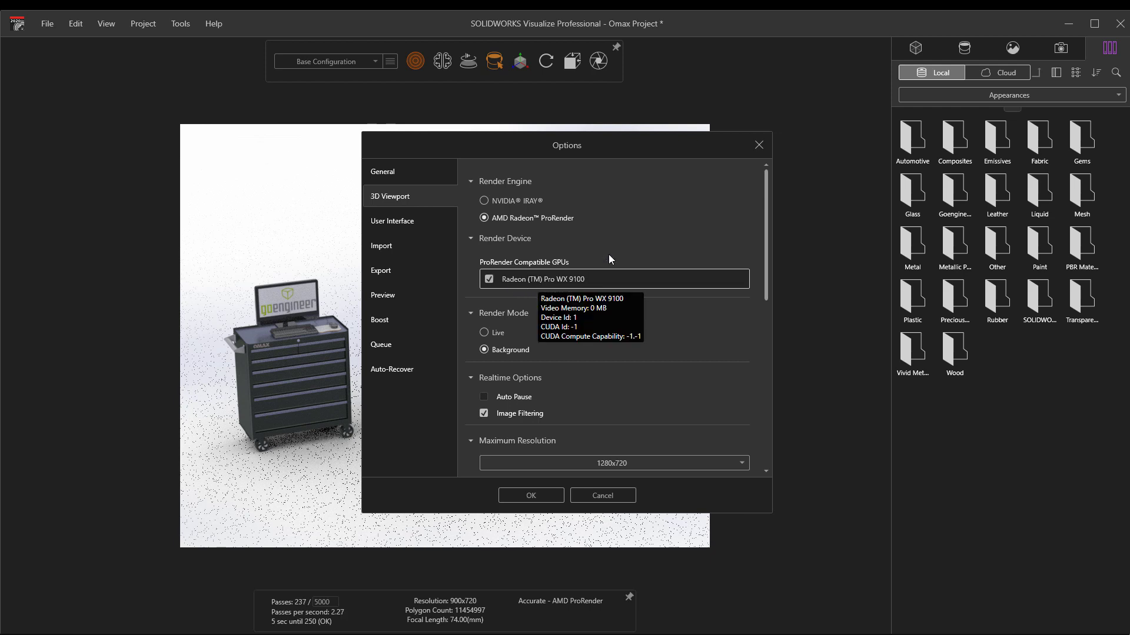
{"action": "left_click", "coordinate": [757, 144]}
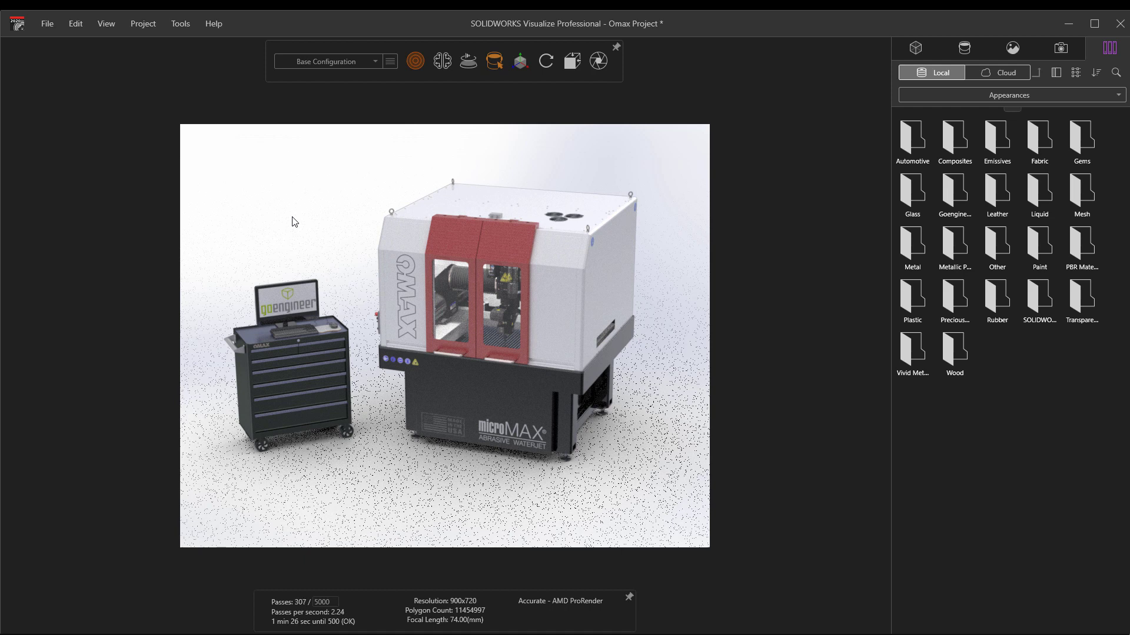
Turn the denoiser on to preview the Omax render, then turn it off again
{"action": "left_click", "coordinate": [446, 61]}
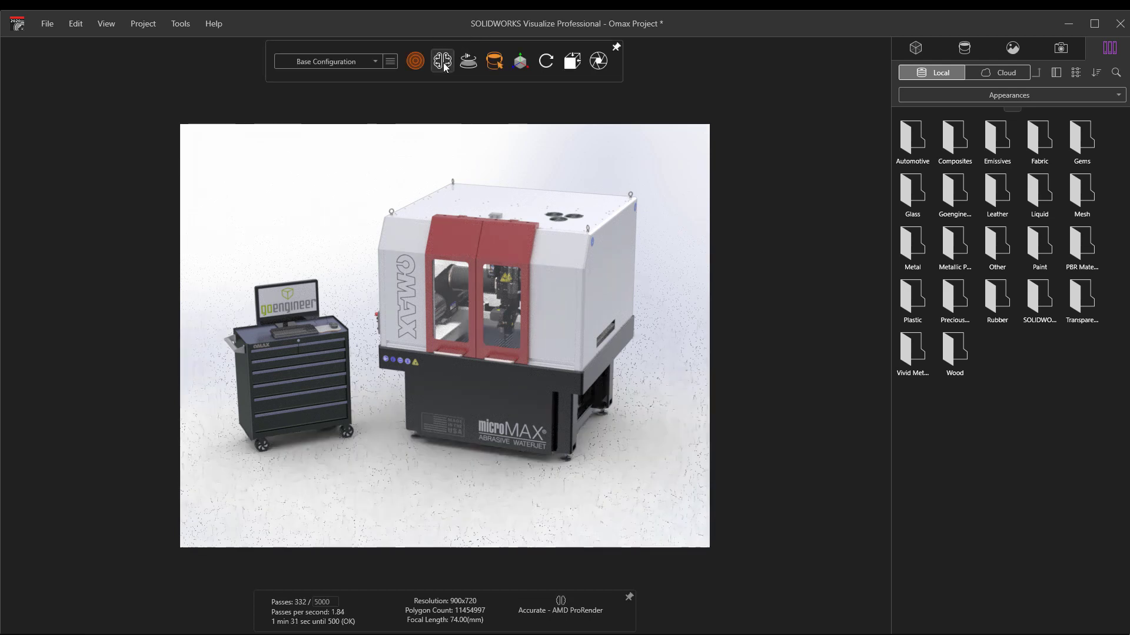
{"action": "left_click", "coordinate": [443, 62]}
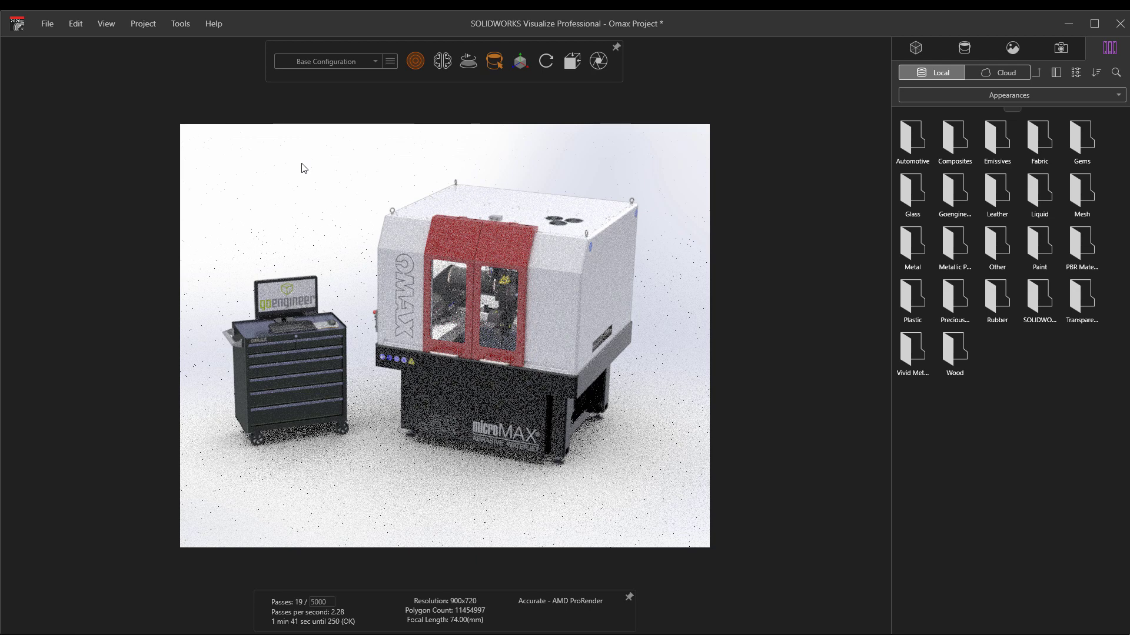
Open recent project GOE Phone.svpj without saving Omax, then quit Visualize
{"action": "left_click", "coordinate": [49, 24]}
{"action": "mouse_move", "coordinate": [81, 83]}
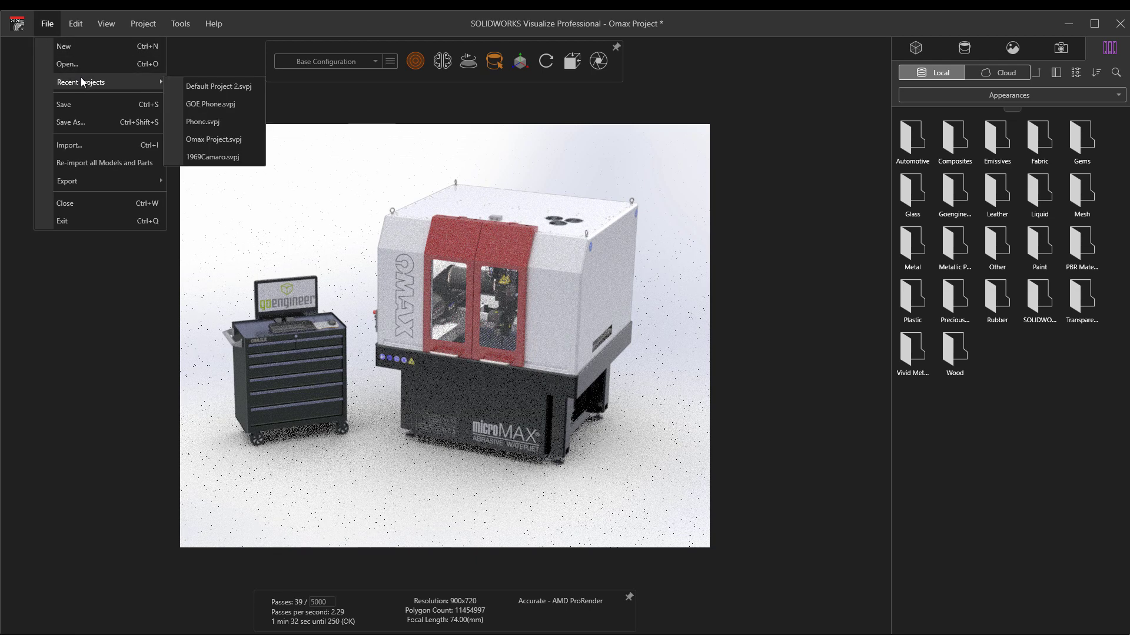
{"action": "left_click", "coordinate": [232, 103]}
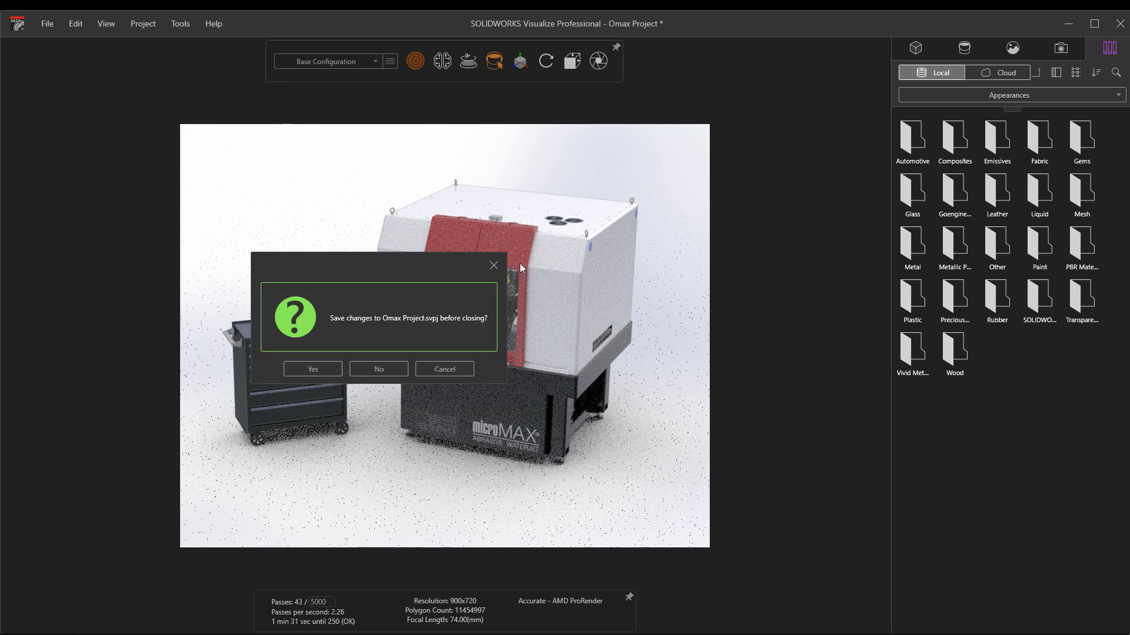
{"action": "left_click", "coordinate": [337, 372]}
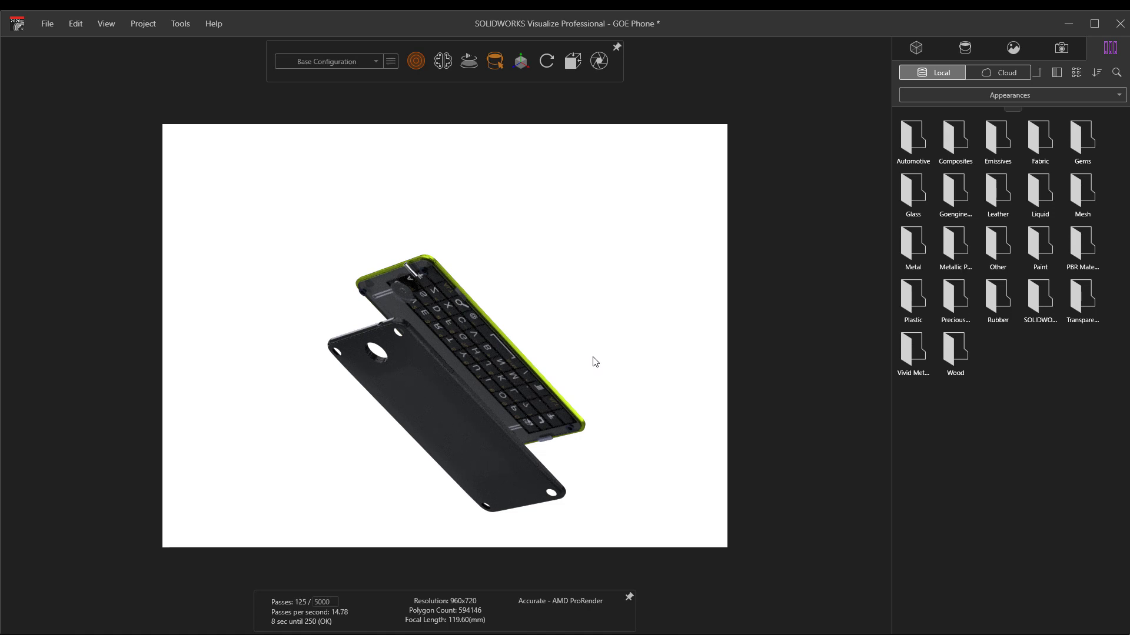
{"action": "left_click", "coordinate": [1122, 28]}
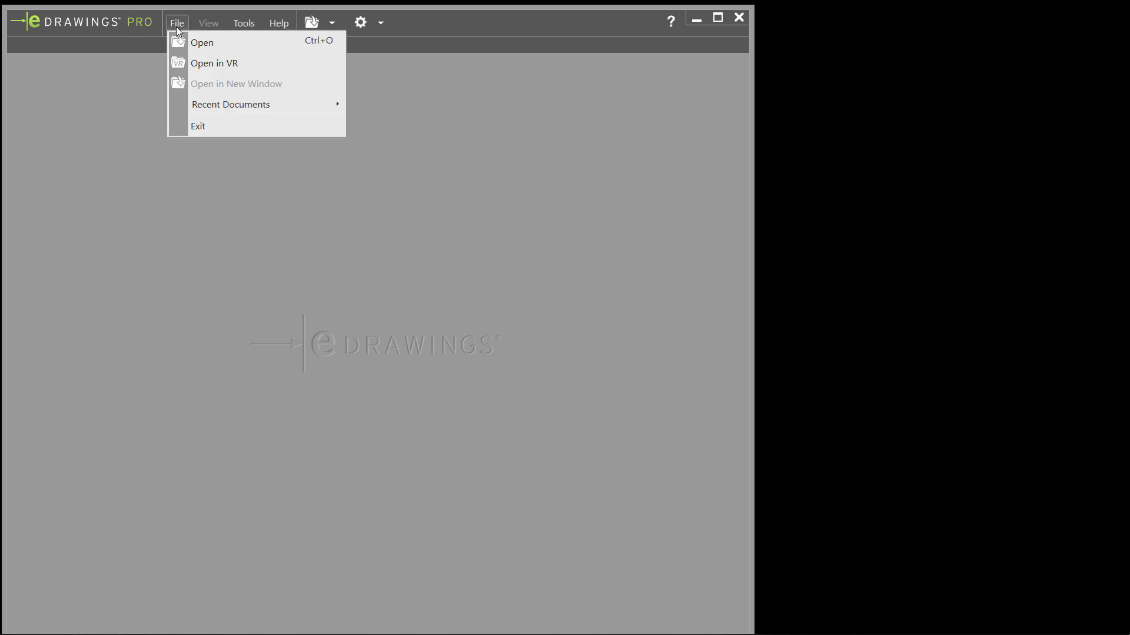
Open the MSE Top Level Assembly file from the CFH Telescope folder
{"action": "left_click", "coordinate": [206, 62]}
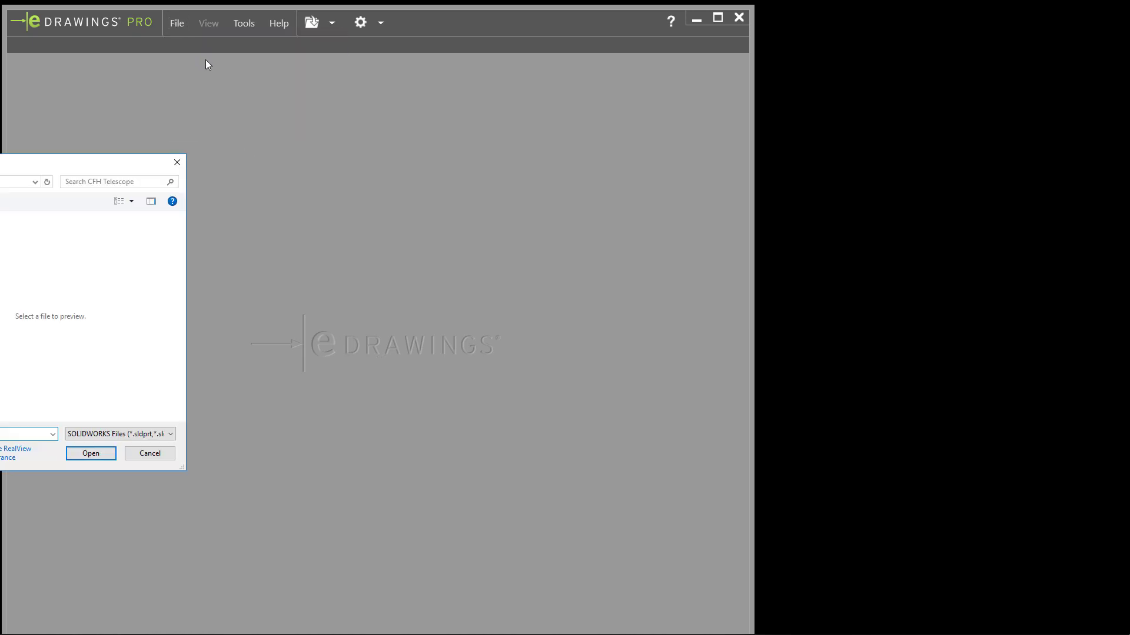
{"action": "left_click", "coordinate": [1, 265]}
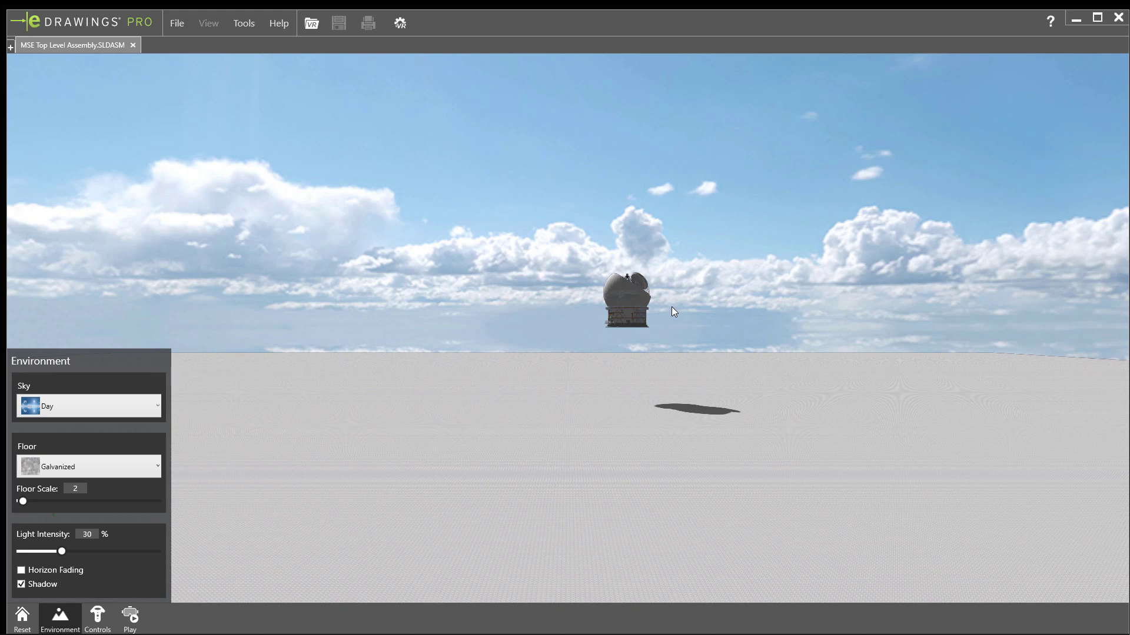
Attempt VR, dismiss the headset-not-detected error, then orbit and zoom to look into the dome
{"action": "left_click", "coordinate": [131, 616]}
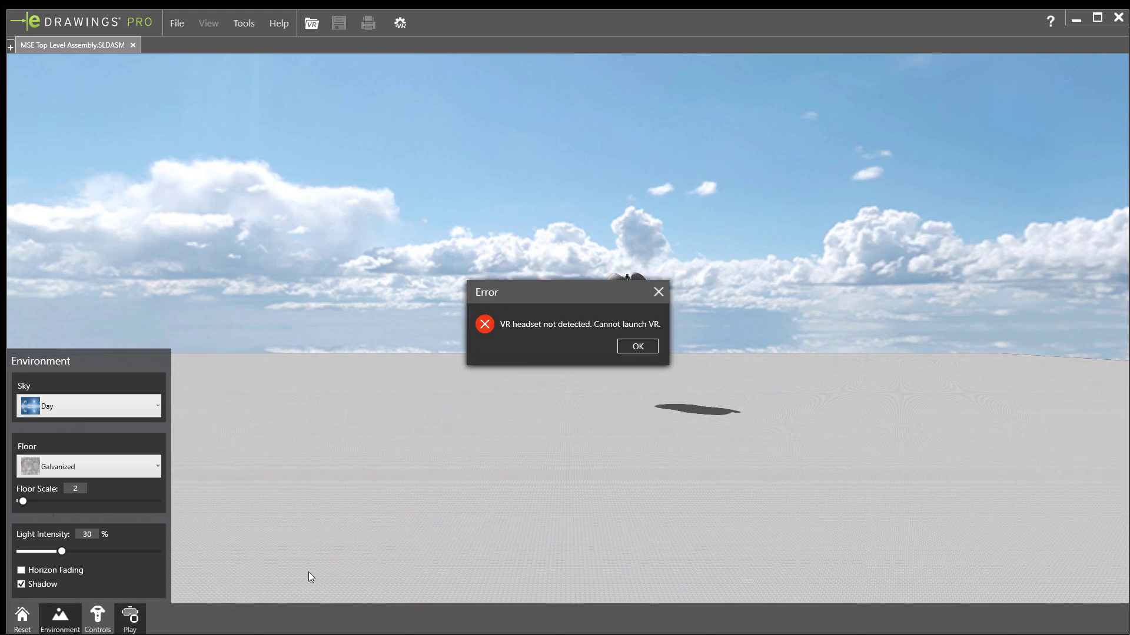
{"action": "left_click", "coordinate": [659, 292]}
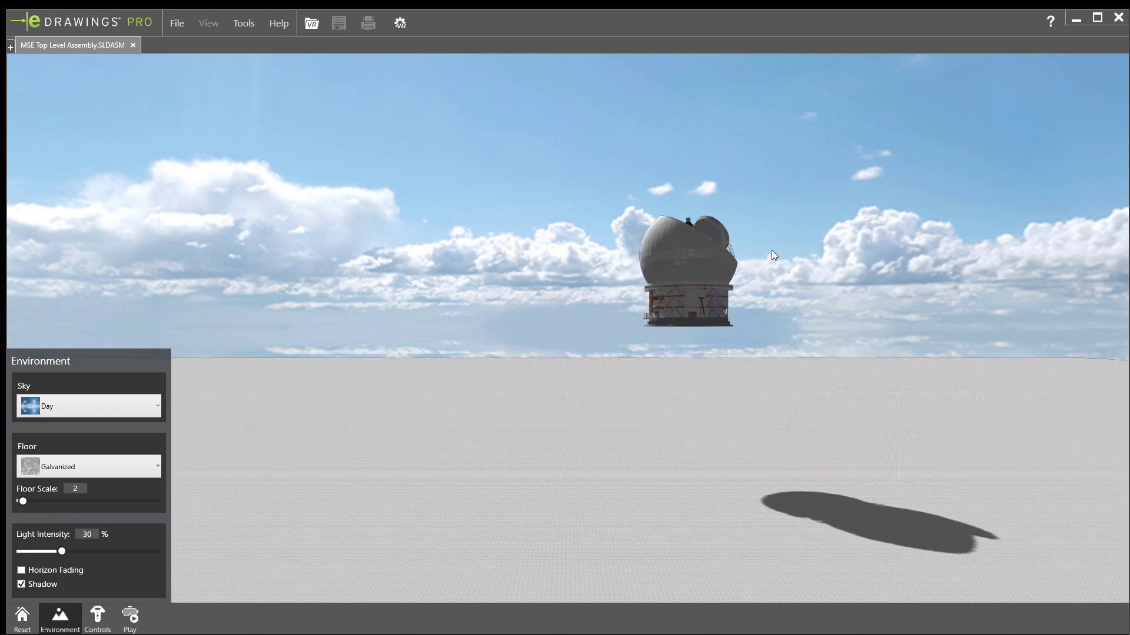
{"action": "left_click_drag", "start_coordinate": [772, 250], "coordinate": [127, 376]}
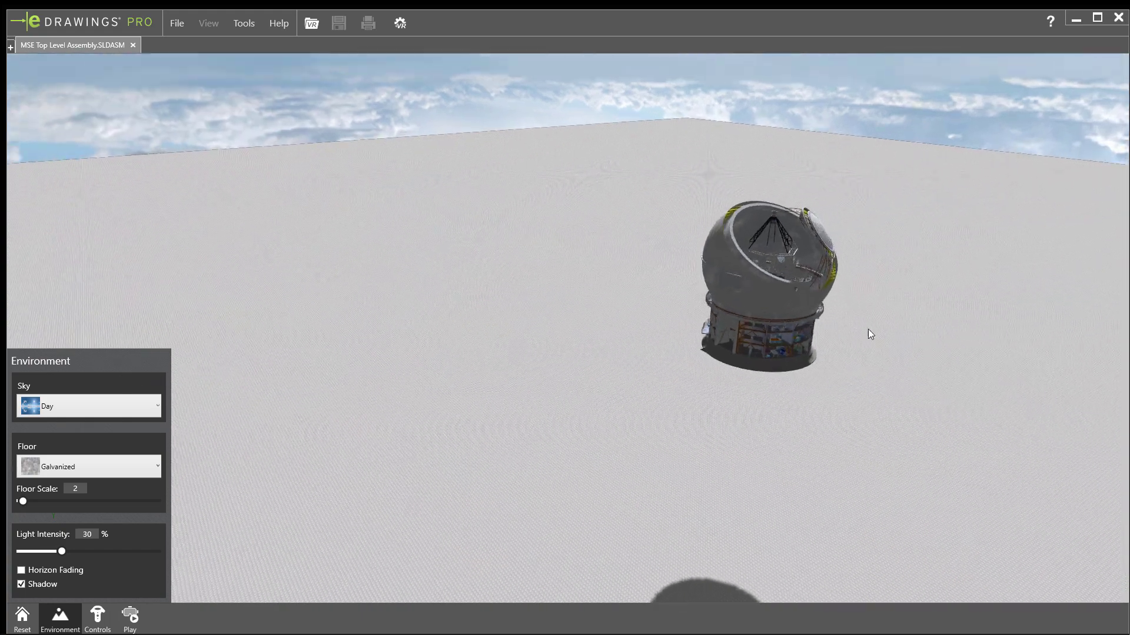
{"action": "mouse_move", "coordinate": [872, 328]}
{"action": "left_mouse_down"}
{"action": "mouse_move", "coordinate": [716, 306]}
{"action": "mouse_move", "coordinate": [449, 326]}
{"action": "mouse_move", "coordinate": [728, 322]}
{"action": "mouse_move", "coordinate": [833, 251]}
{"action": "mouse_move", "coordinate": [1012, 262]}
{"action": "mouse_move", "coordinate": [955, 262]}
{"action": "mouse_move", "coordinate": [783, 326]}
{"action": "mouse_move", "coordinate": [759, 312]}
{"action": "mouse_move", "coordinate": [836, 251]}
{"action": "left_mouse_up"}
{"action": "scroll", "coordinate": [836, 252], "scroll_direction": "up", "scroll_amount": 3}
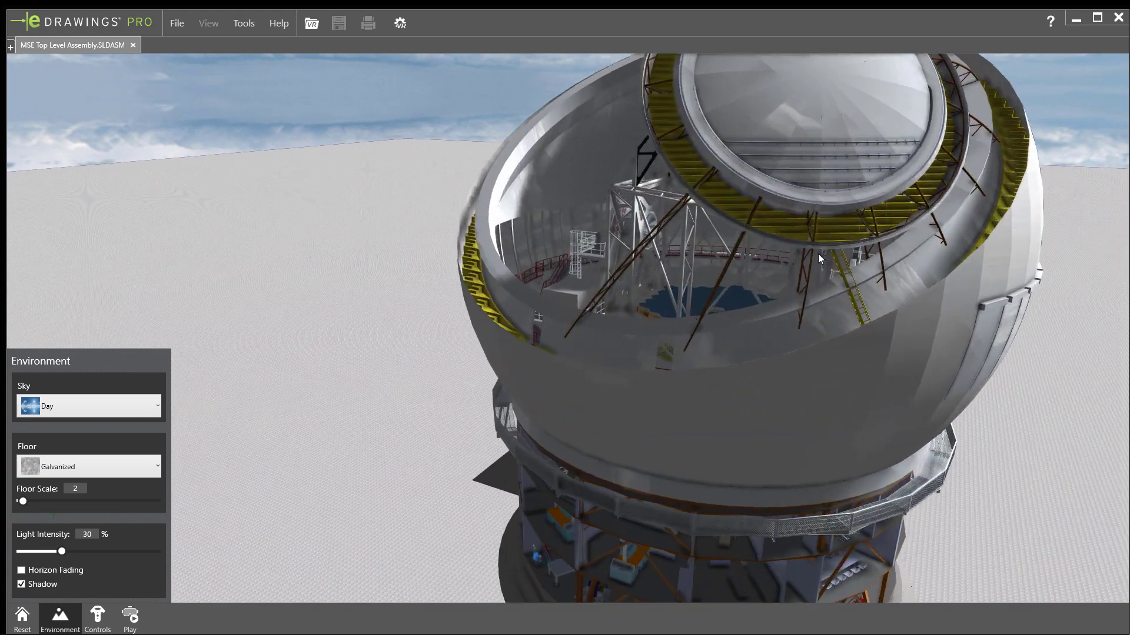
{"action": "mouse_move", "coordinate": [666, 292]}
{"action": "left_mouse_down"}
{"action": "mouse_move", "coordinate": [609, 296]}
{"action": "mouse_move", "coordinate": [459, 348]}
{"action": "mouse_move", "coordinate": [502, 320]}
{"action": "mouse_move", "coordinate": [585, 307]}
{"action": "mouse_move", "coordinate": [688, 359]}
{"action": "mouse_move", "coordinate": [610, 322]}
{"action": "mouse_move", "coordinate": [680, 313]}
{"action": "mouse_move", "coordinate": [812, 323]}
{"action": "mouse_move", "coordinate": [704, 331]}
{"action": "mouse_move", "coordinate": [660, 298]}
{"action": "mouse_move", "coordinate": [638, 302]}
{"action": "mouse_move", "coordinate": [626, 196]}
{"action": "mouse_move", "coordinate": [618, 231]}
{"action": "mouse_move", "coordinate": [708, 312]}
{"action": "left_mouse_up"}
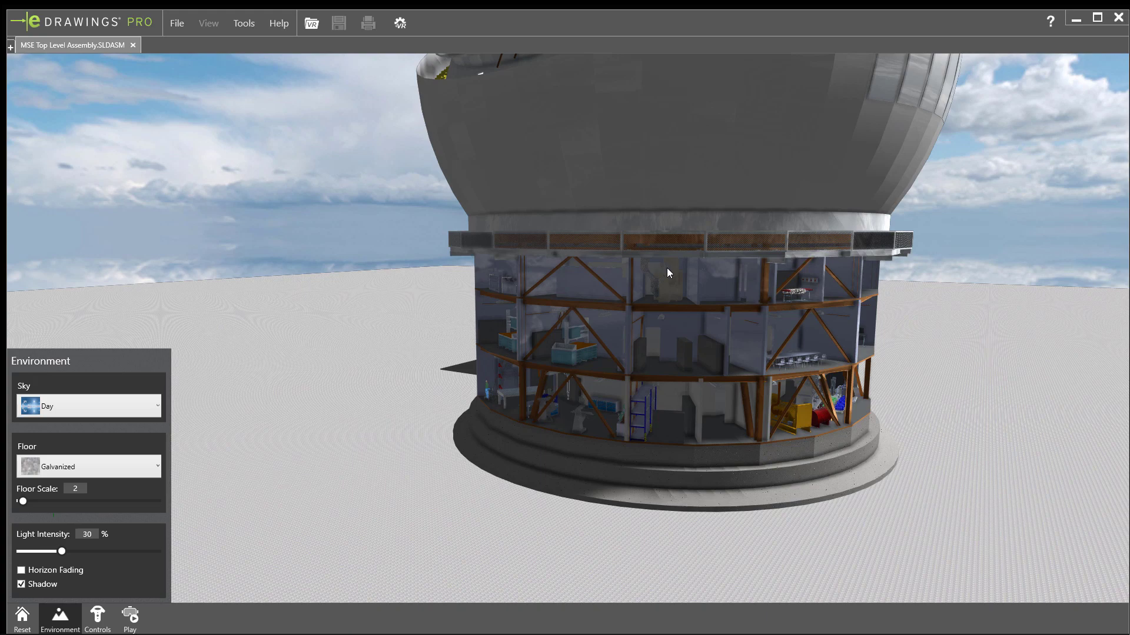
{"action": "mouse_move", "coordinate": [625, 259]}
{"action": "left_mouse_down"}
{"action": "mouse_move", "coordinate": [663, 375]}
{"action": "mouse_move", "coordinate": [630, 344]}
{"action": "left_mouse_up"}
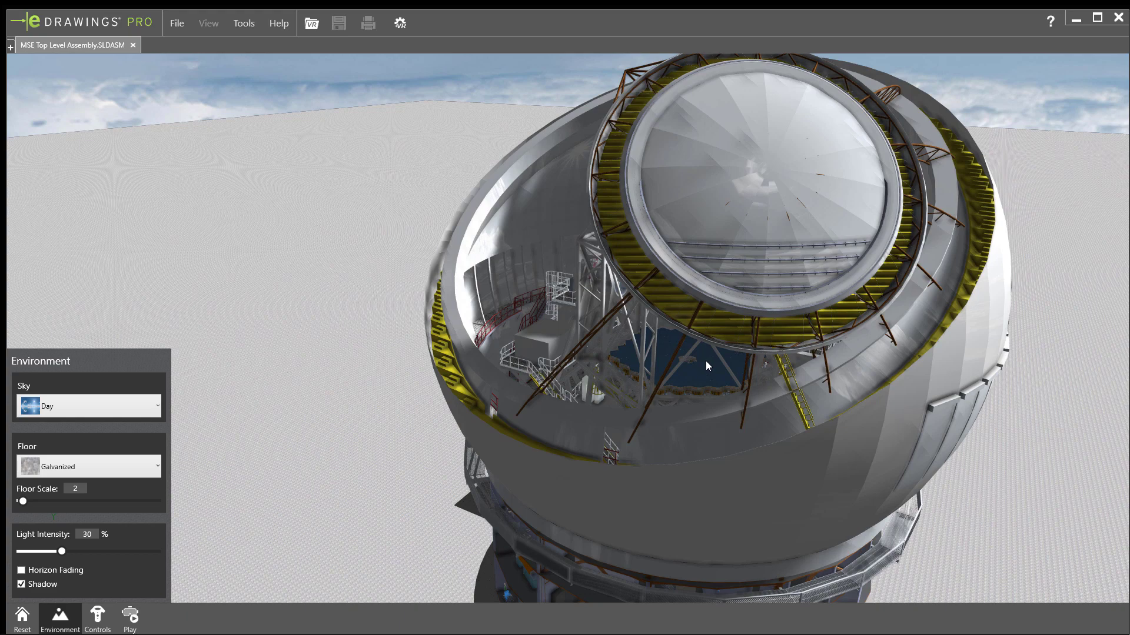
Zoom out and rotate slightly to show the whole dome with its base
{"action": "scroll", "coordinate": [715, 358], "scroll_direction": "down", "scroll_amount": 5}
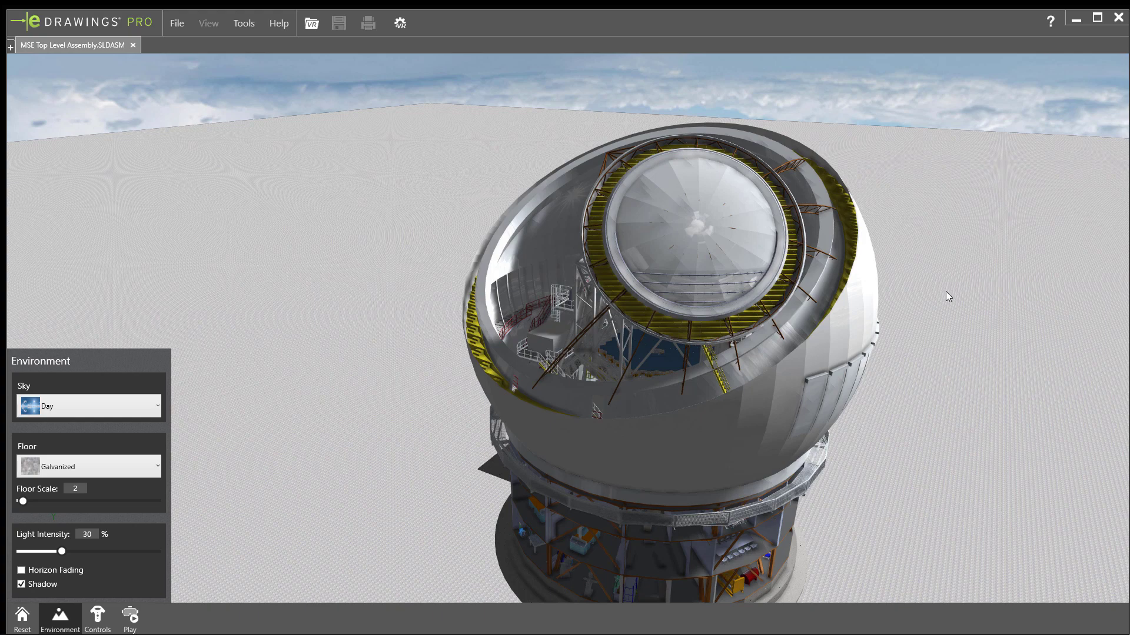
{"action": "left_click_drag", "start_coordinate": [945, 293], "coordinate": [920, 330]}
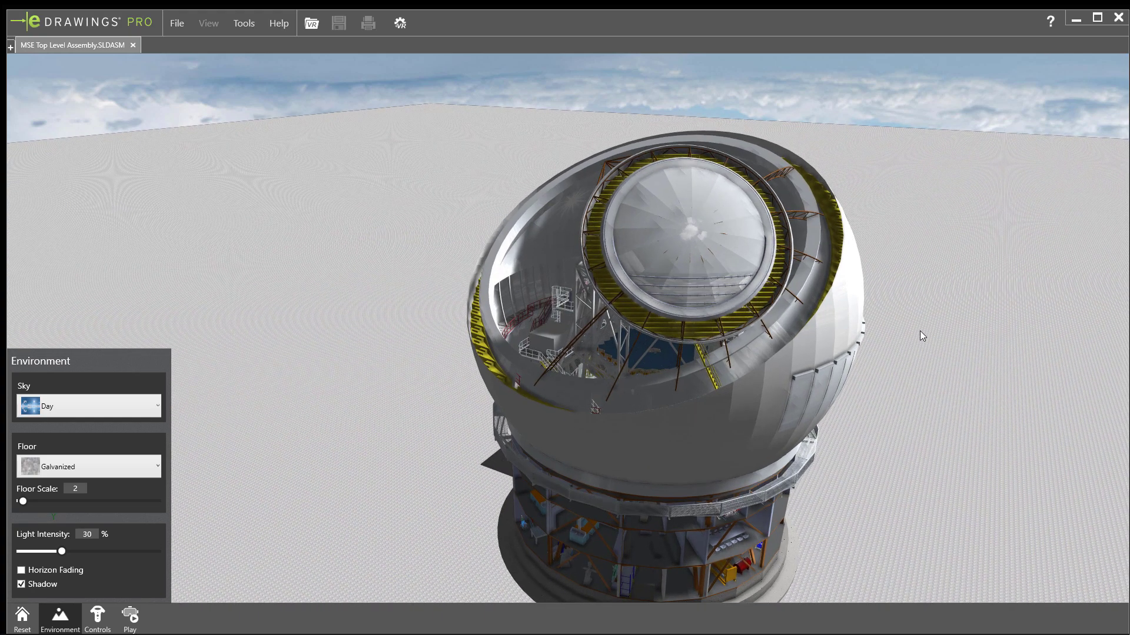